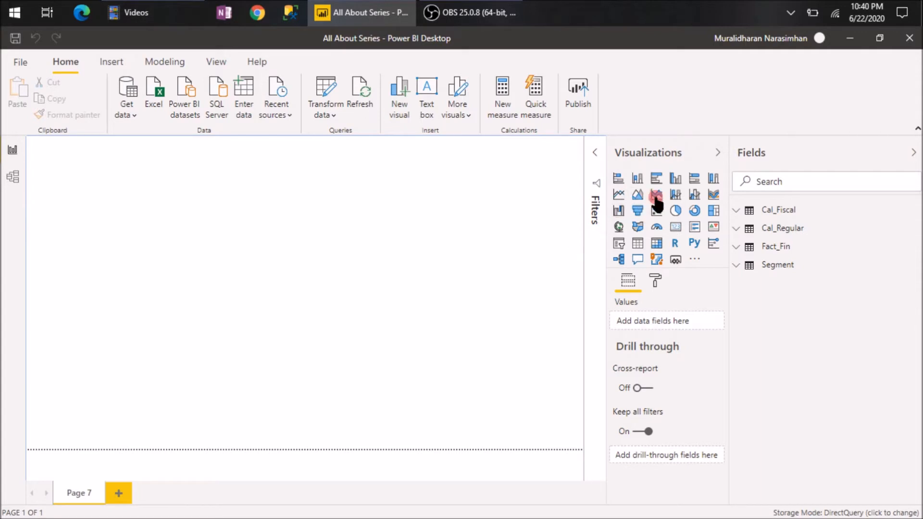
Step: Add a clustered column chart enlarged across most of the page, with NA_QTR_STRT_DT from Cal_Regular on its axis
{"action": "left_click", "coordinate": [677, 180]}
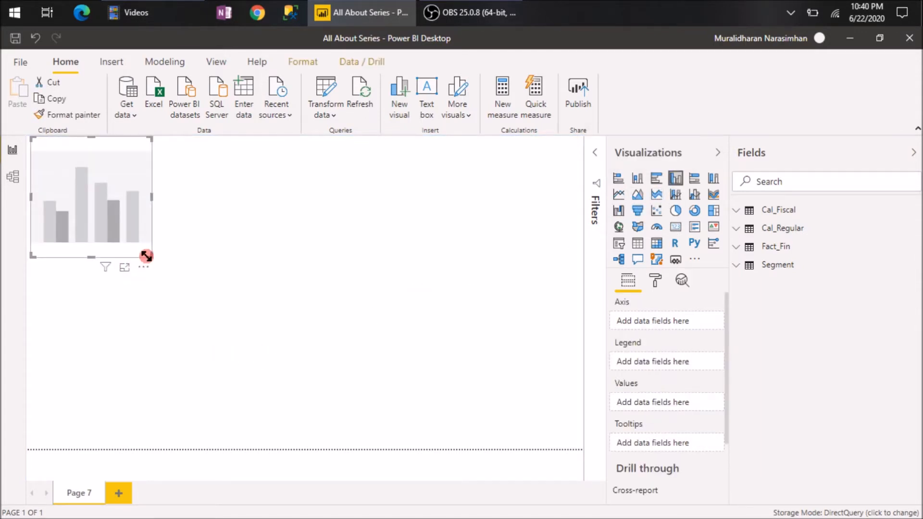
{"action": "left_click_drag", "start_coordinate": [149, 258], "coordinate": [484, 402]}
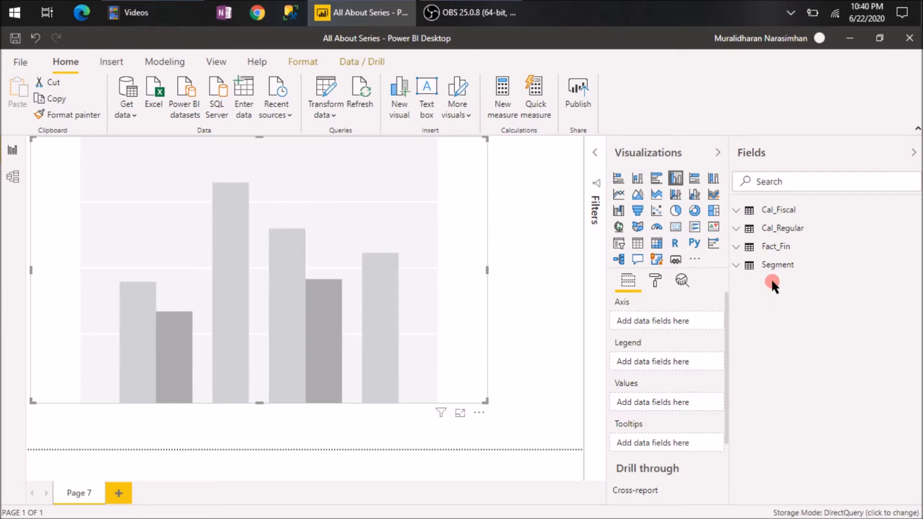
{"action": "left_click", "coordinate": [736, 229]}
{"action": "scroll", "coordinate": [827, 315], "scroll_direction": "down", "scroll_amount": 5}
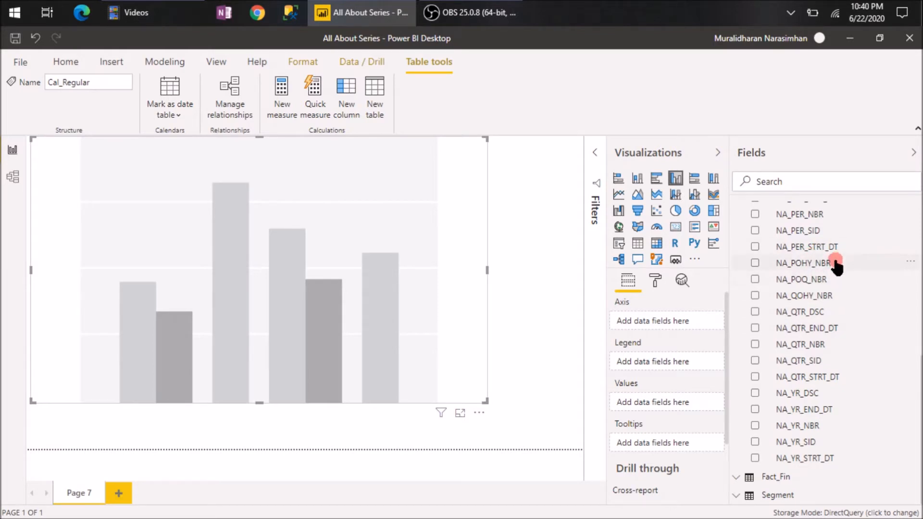
{"action": "left_click_drag", "start_coordinate": [821, 378], "coordinate": [650, 321]}
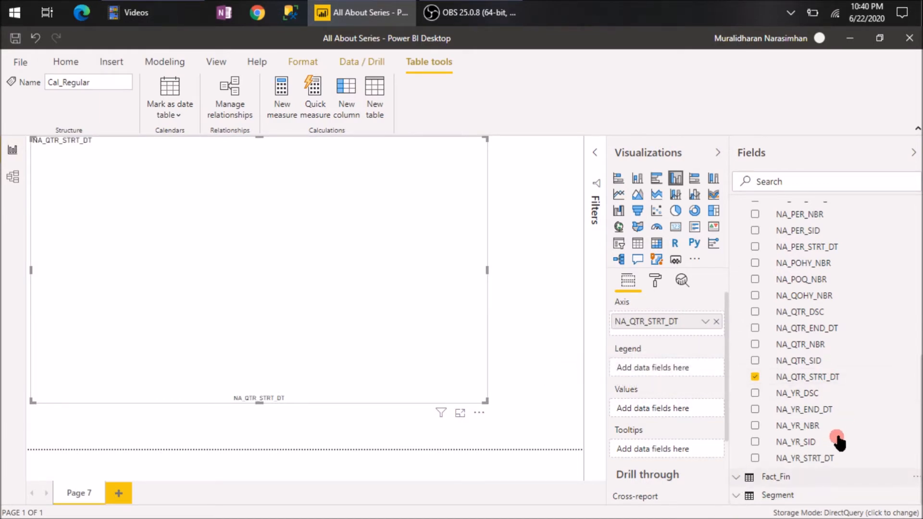
Step: Plot Sales from the Fact_Fin table as the column chart's values, with that table's Segment field as the legend
{"action": "left_click", "coordinate": [784, 477]}
{"action": "scroll", "coordinate": [853, 430], "scroll_direction": "down", "scroll_amount": 3}
{"action": "scroll", "coordinate": [853, 429], "scroll_direction": "down", "scroll_amount": 3}
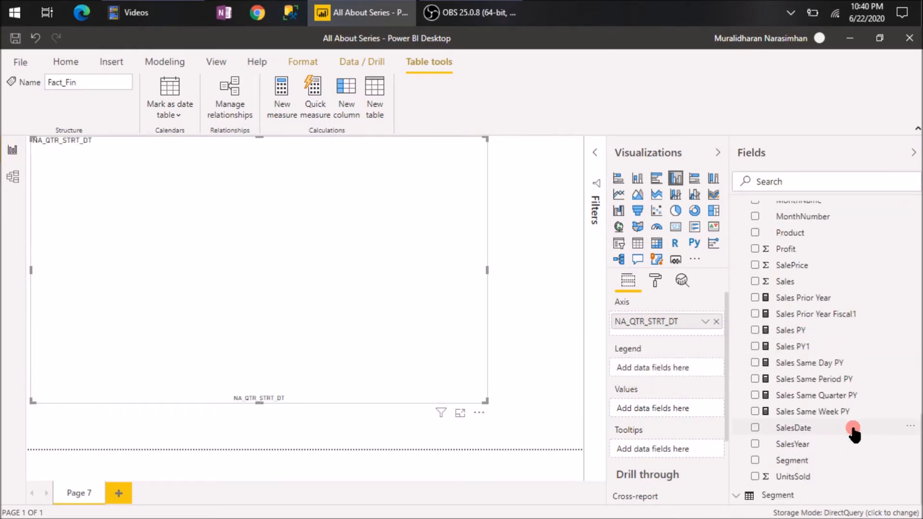
{"action": "left_click_drag", "start_coordinate": [796, 283], "coordinate": [639, 411]}
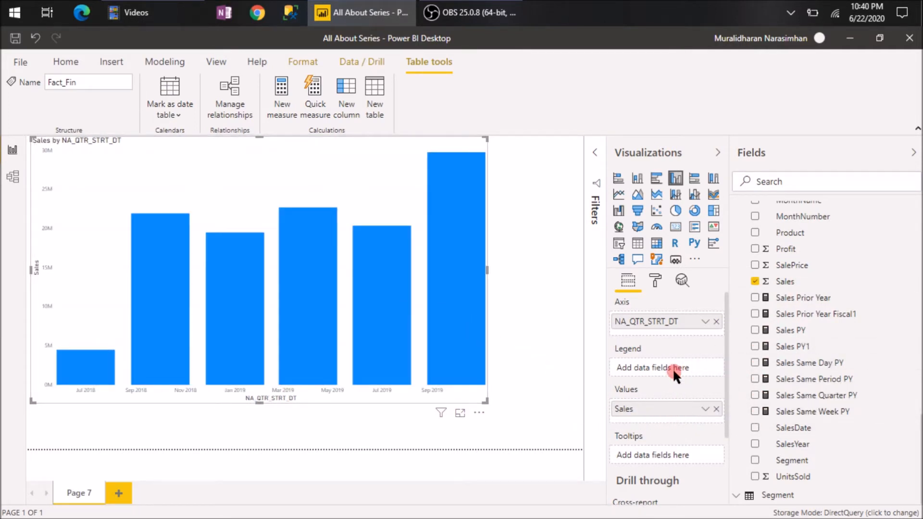
{"action": "scroll", "coordinate": [825, 322], "scroll_direction": "up", "scroll_amount": 3}
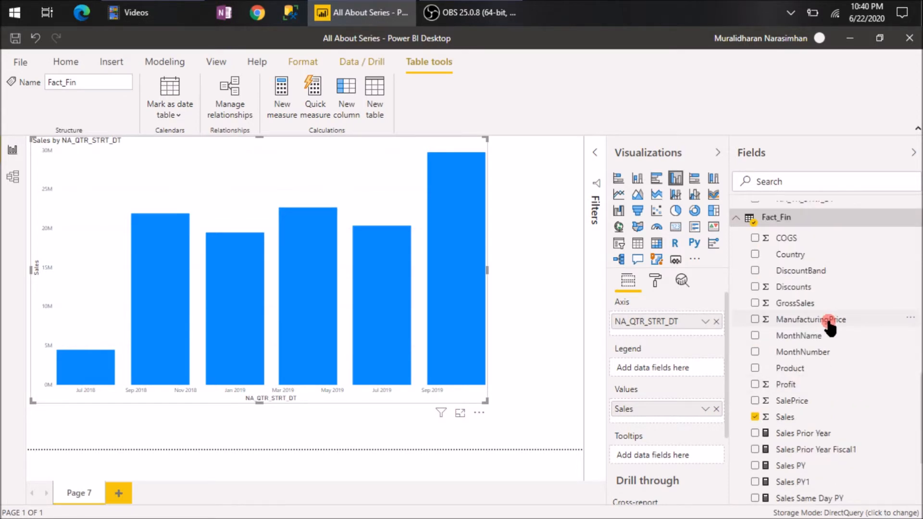
{"action": "scroll", "coordinate": [829, 327], "scroll_direction": "down", "scroll_amount": 3}
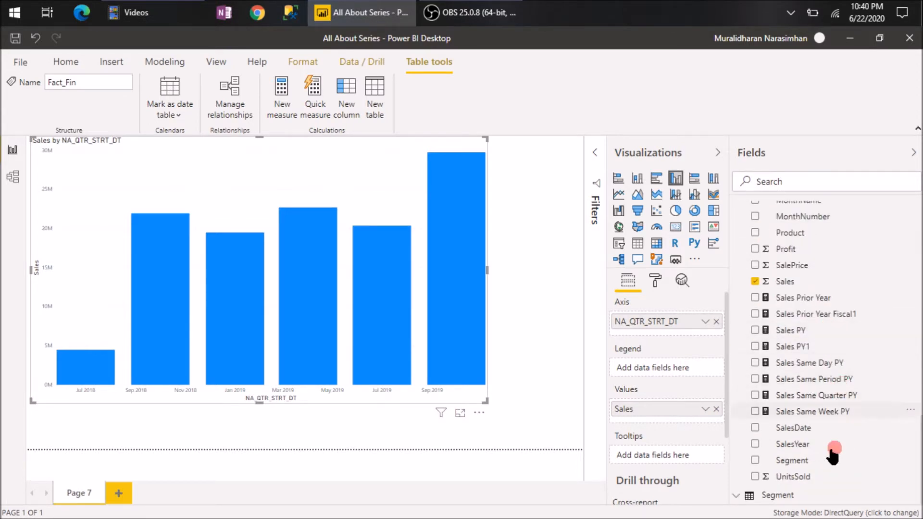
{"action": "left_click_drag", "start_coordinate": [795, 463], "coordinate": [645, 366]}
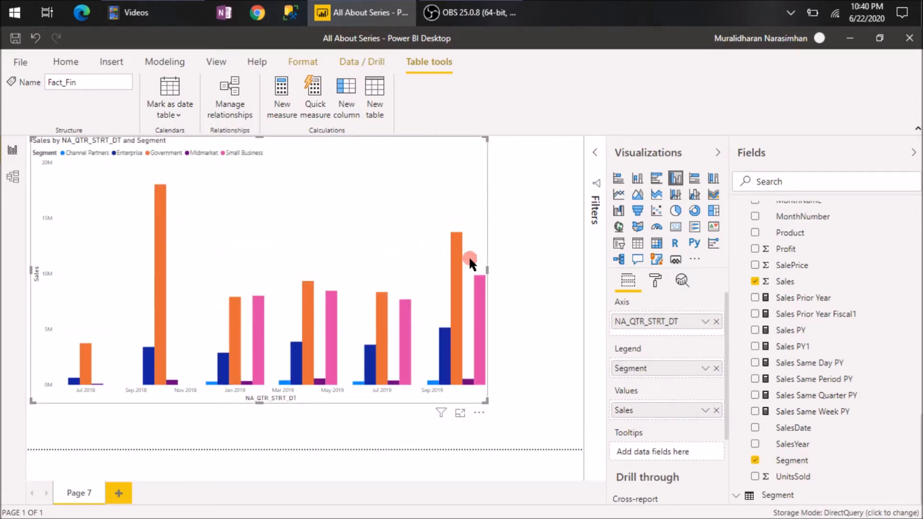
Step: Add UnitsSold and Profit to the column chart's tooltip fields and check the tooltip on a Government column
{"action": "mouse_move", "coordinate": [458, 260]}
{"action": "mouse_move", "coordinate": [456, 276]}
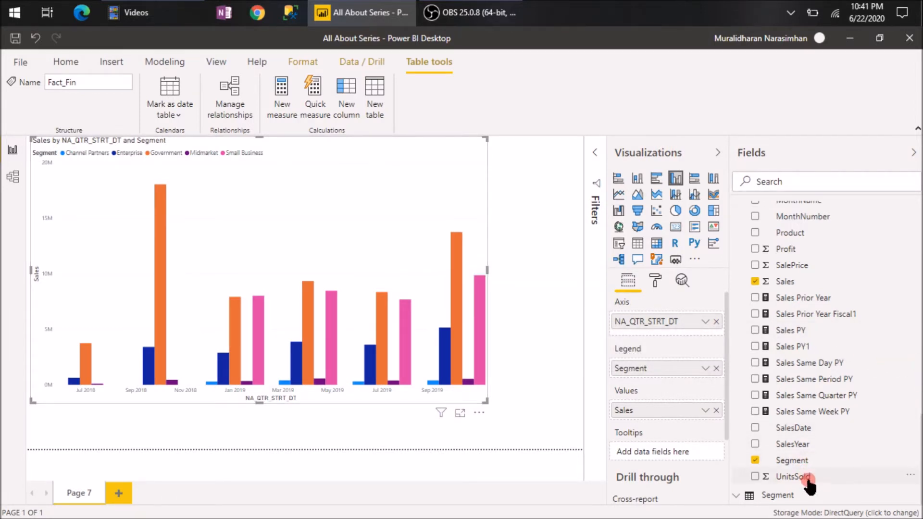
{"action": "left_click_drag", "start_coordinate": [810, 479], "coordinate": [663, 448]}
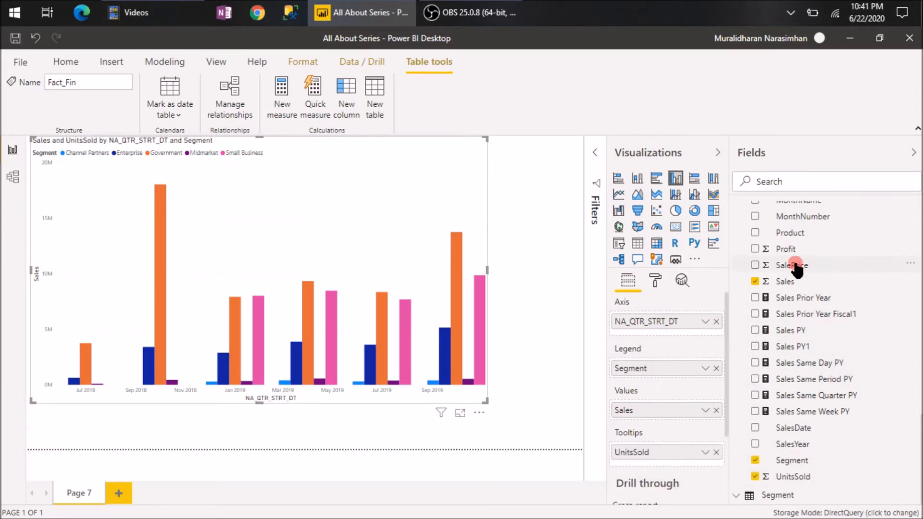
{"action": "left_click_drag", "start_coordinate": [785, 248], "coordinate": [653, 461]}
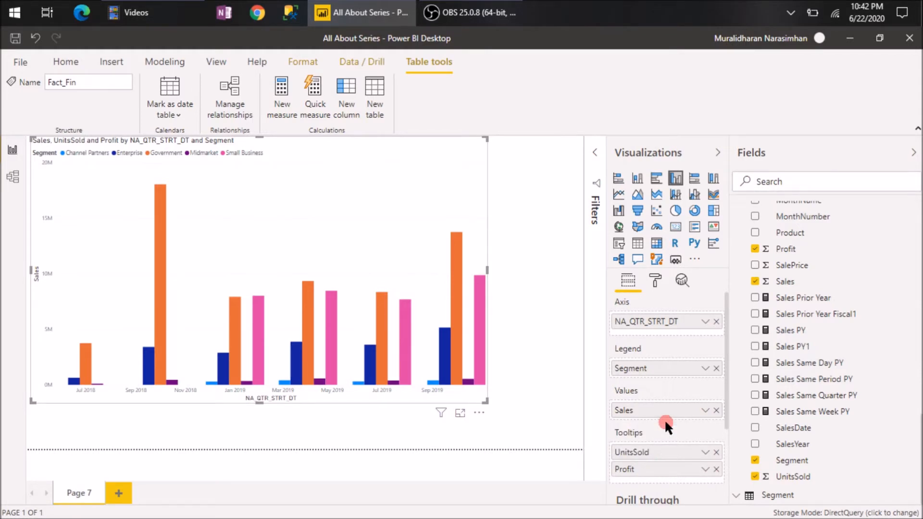
{"action": "scroll", "coordinate": [664, 419], "scroll_direction": "down", "scroll_amount": 2}
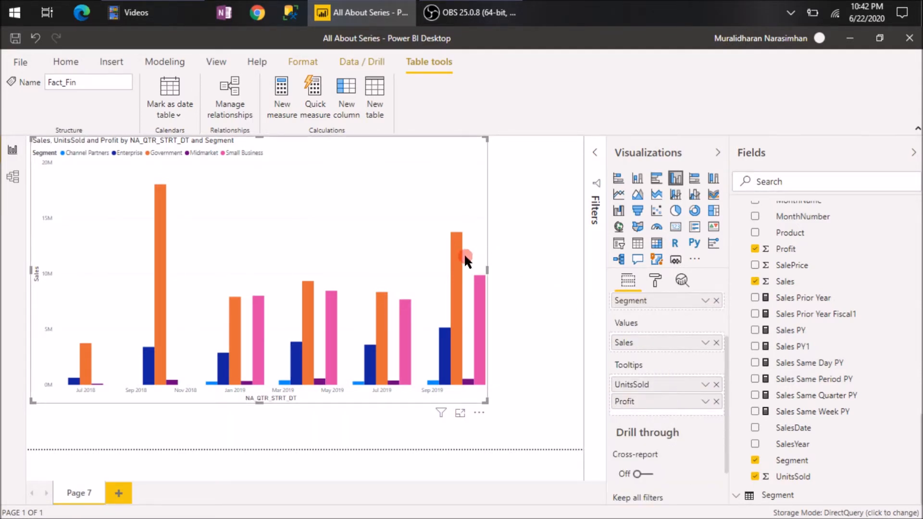
{"action": "mouse_move", "coordinate": [458, 256]}
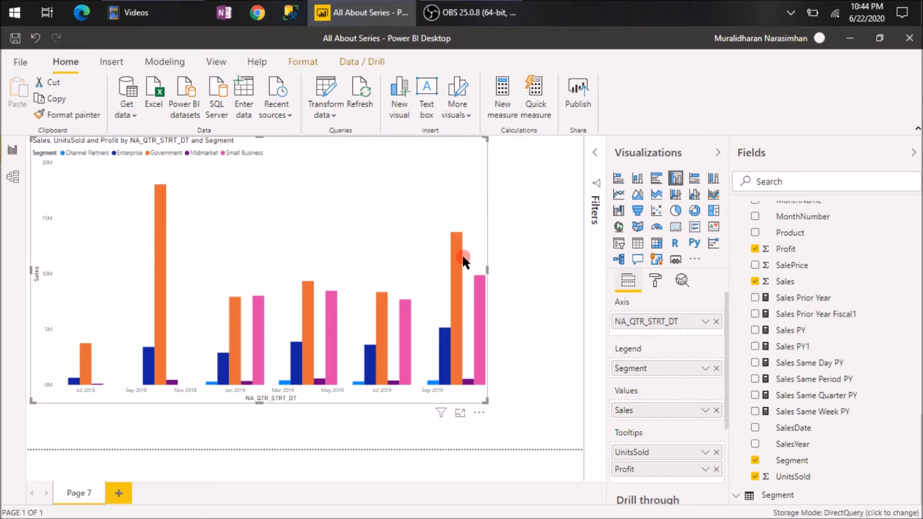
{"action": "mouse_move", "coordinate": [460, 258]}
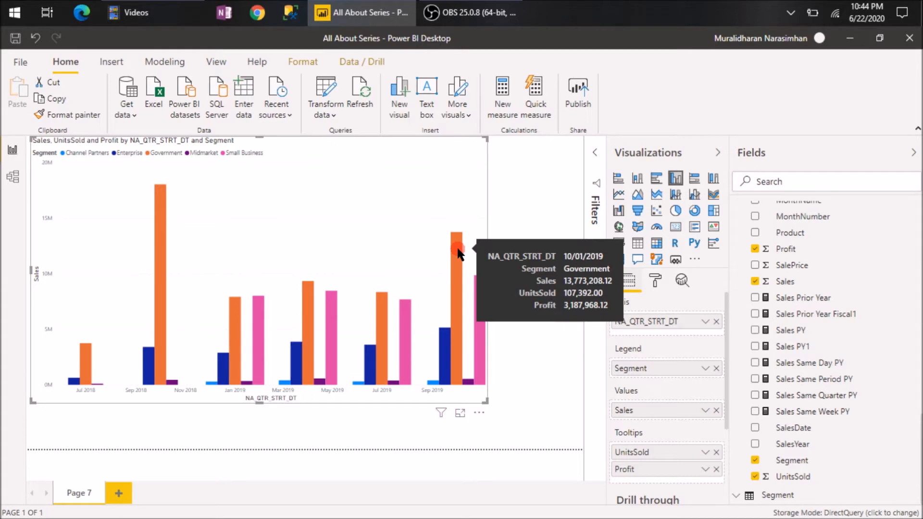
{"action": "mouse_move", "coordinate": [389, 326]}
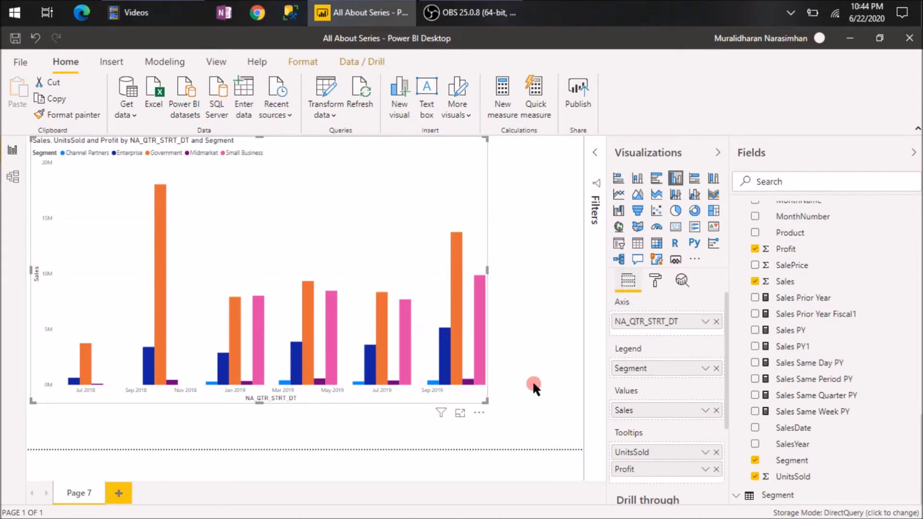
Step: Add a new report page and name it Tooltip
{"action": "left_click", "coordinate": [118, 493]}
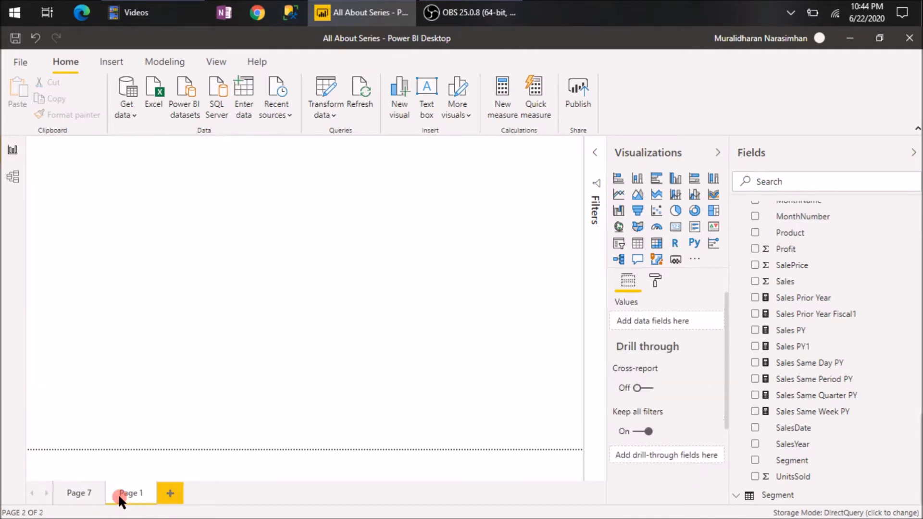
{"action": "double_click", "coordinate": [136, 492]}
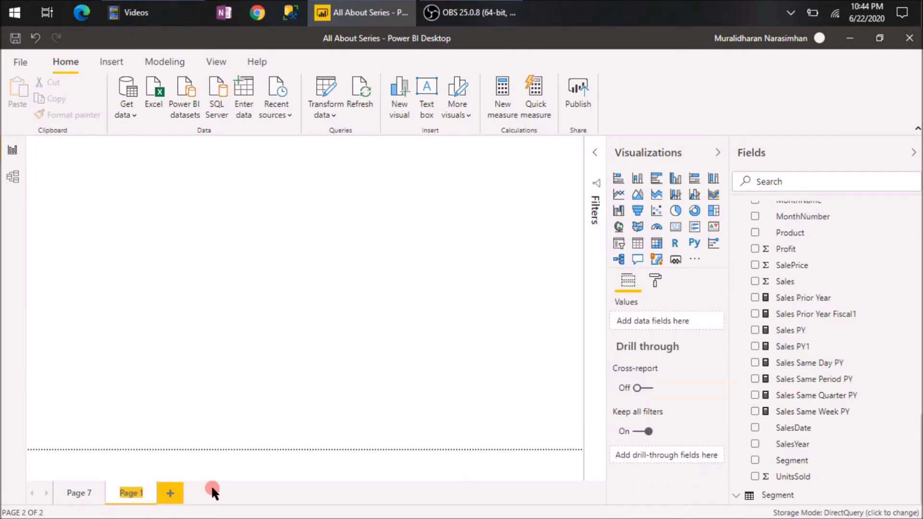
{"action": "type", "text": "Tooltip"}
{"action": "left_click", "coordinate": [197, 466]}
Step: Rename the report page Page 7 as Sales by Segment
{"action": "left_click", "coordinate": [77, 492]}
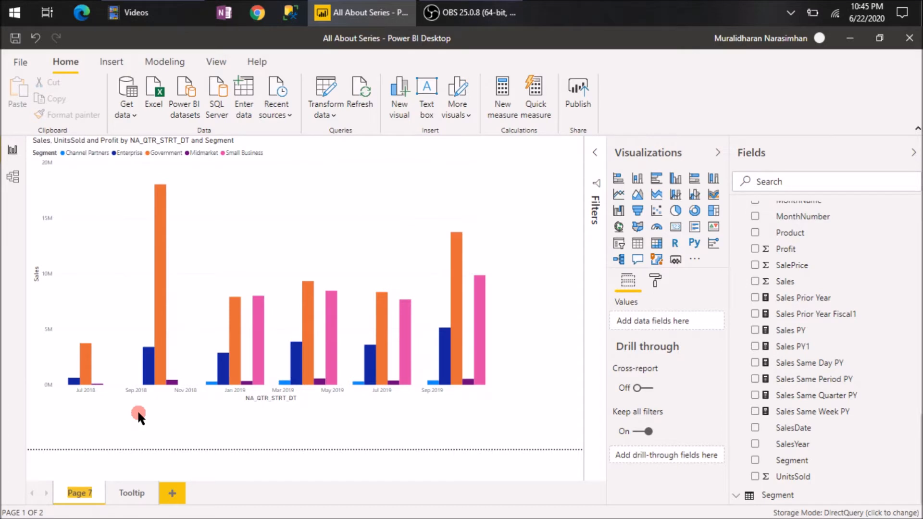
{"action": "type", "text": "Sales"}
{"action": "key", "text": "ctrl+a"}
{"action": "type", "text": "Segme"}
{"action": "type", "text": "nt"}
{"action": "key", "text": "Return"}
Step: Set the page size type of the Tooltip page to Tooltip
{"action": "left_click", "coordinate": [168, 492]}
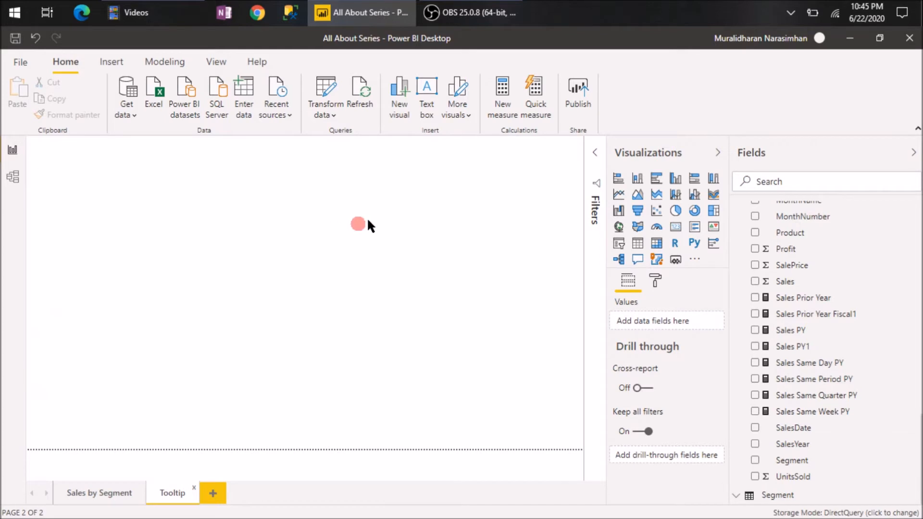
{"action": "left_click", "coordinate": [655, 281]}
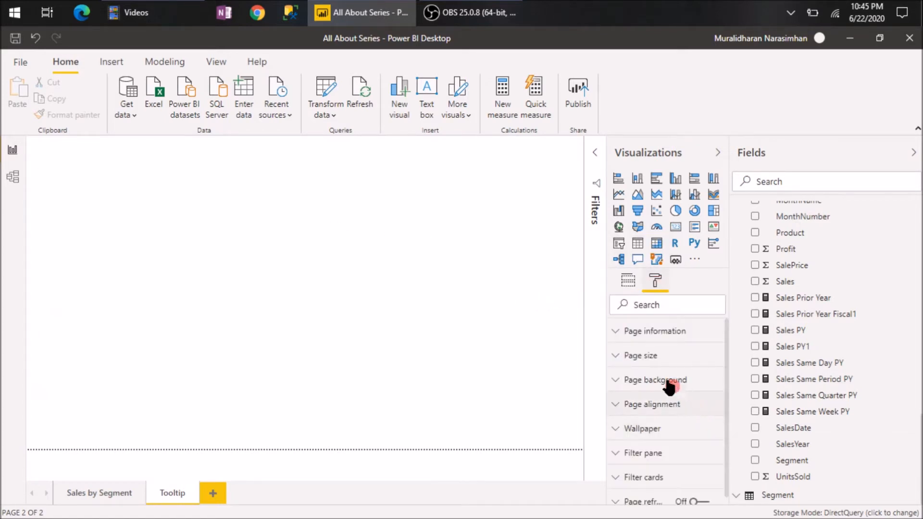
{"action": "left_click", "coordinate": [617, 356]}
{"action": "scroll", "coordinate": [700, 373], "scroll_direction": "down", "scroll_amount": 2}
{"action": "scroll", "coordinate": [696, 379], "scroll_direction": "up", "scroll_amount": 2}
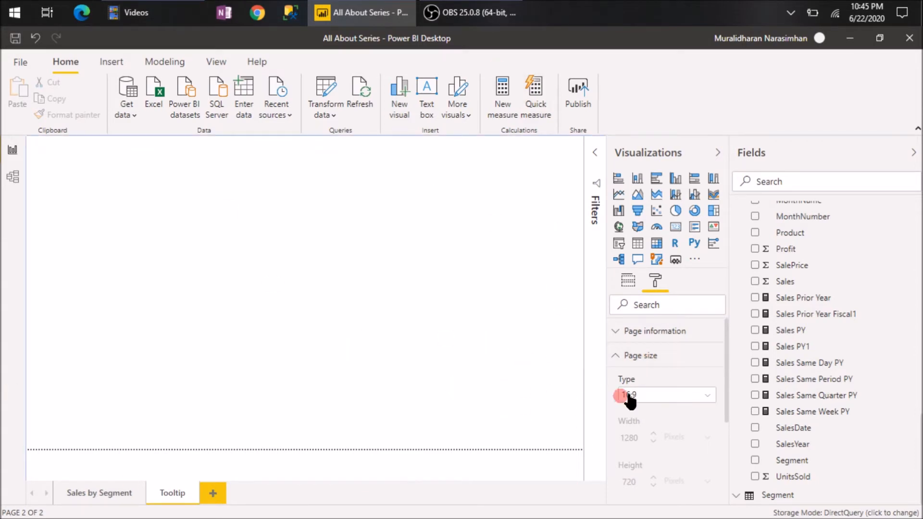
{"action": "left_click", "coordinate": [654, 405]}
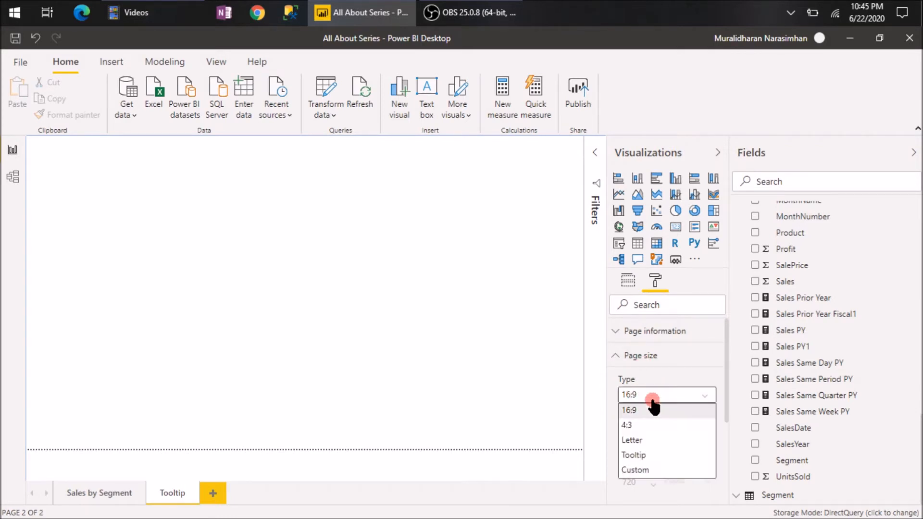
{"action": "left_click", "coordinate": [645, 456]}
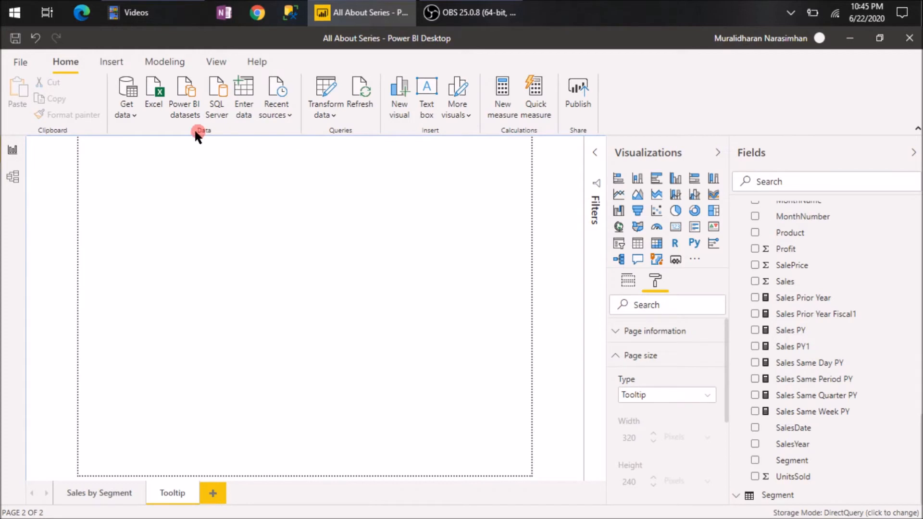
Step: Display the Tooltip page at actual size and collapse its page size settings
{"action": "left_click", "coordinate": [212, 61]}
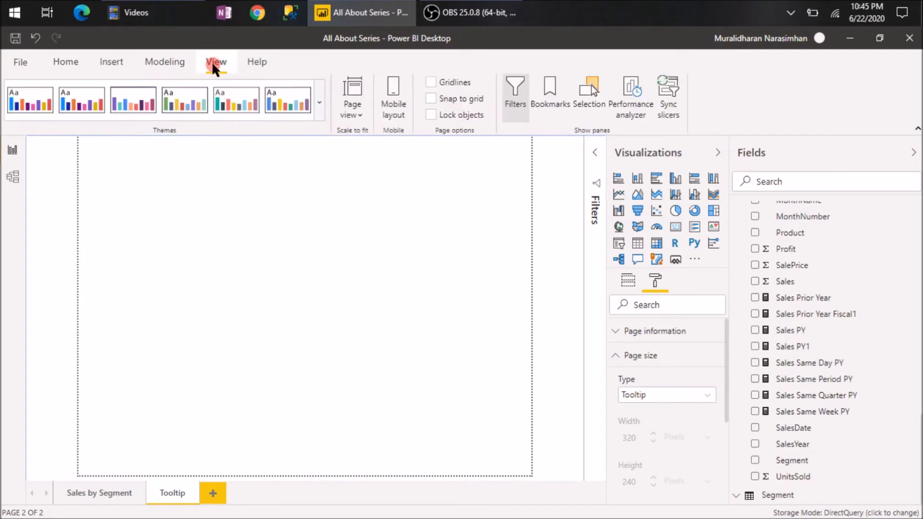
{"action": "left_click", "coordinate": [352, 116]}
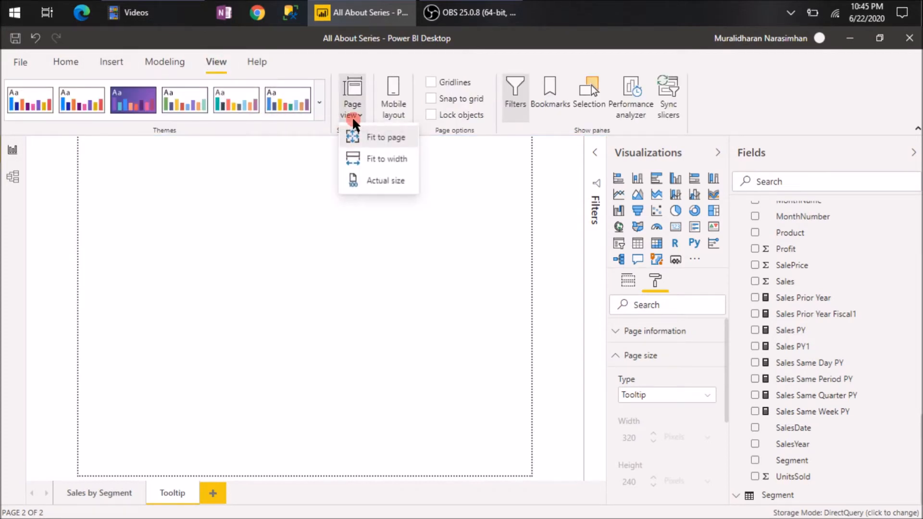
{"action": "left_click", "coordinate": [381, 185]}
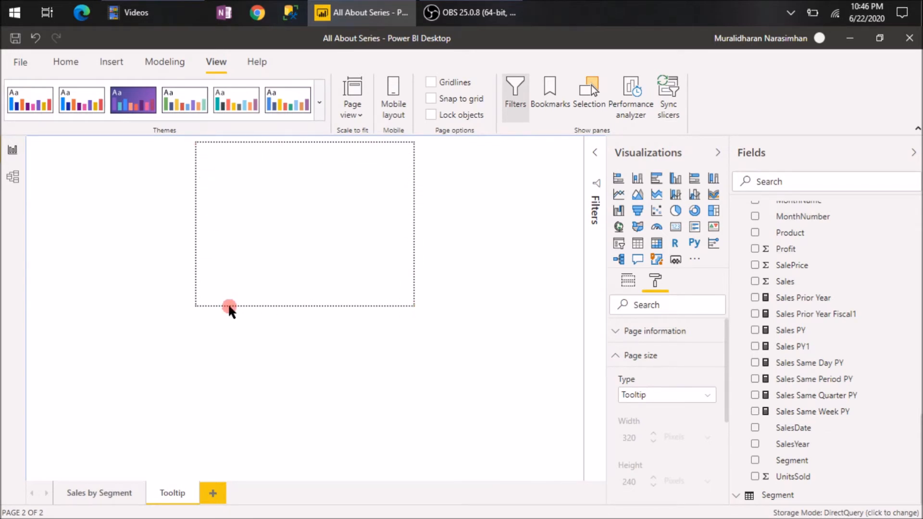
{"action": "left_click", "coordinate": [352, 117]}
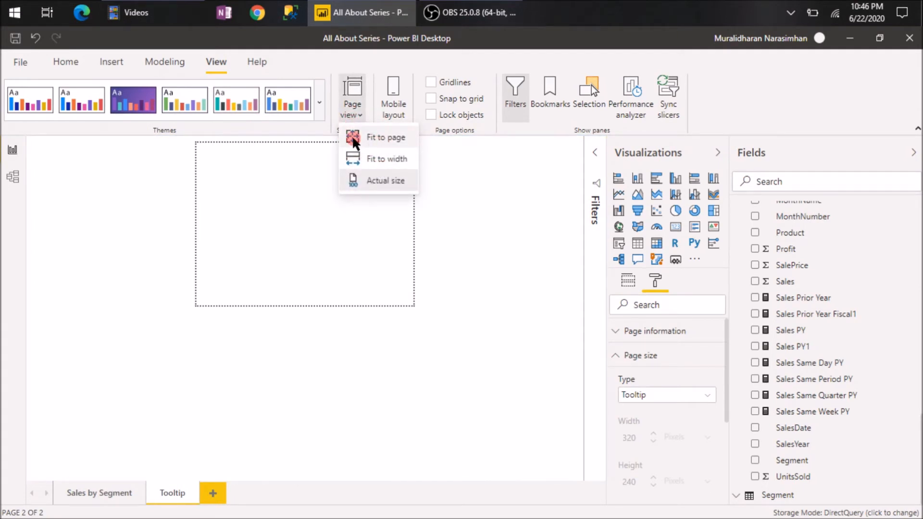
{"action": "left_click", "coordinate": [315, 228]}
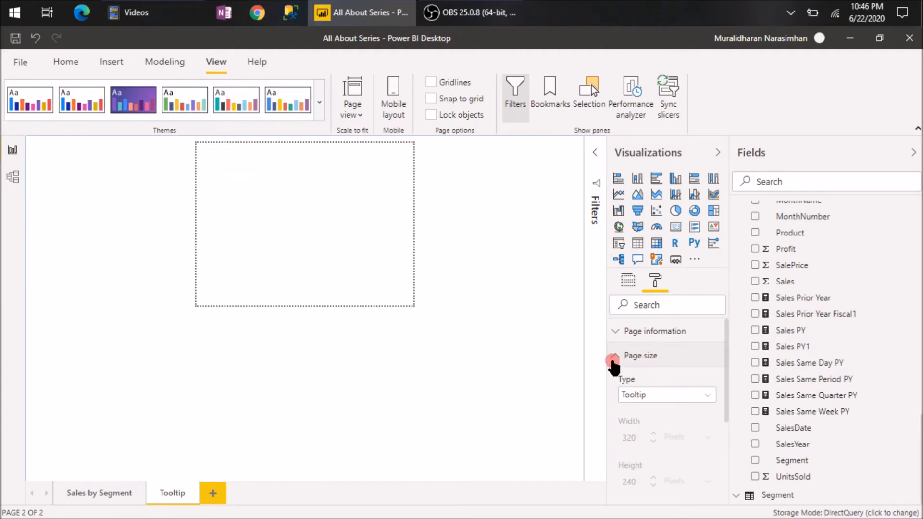
{"action": "left_click", "coordinate": [616, 357]}
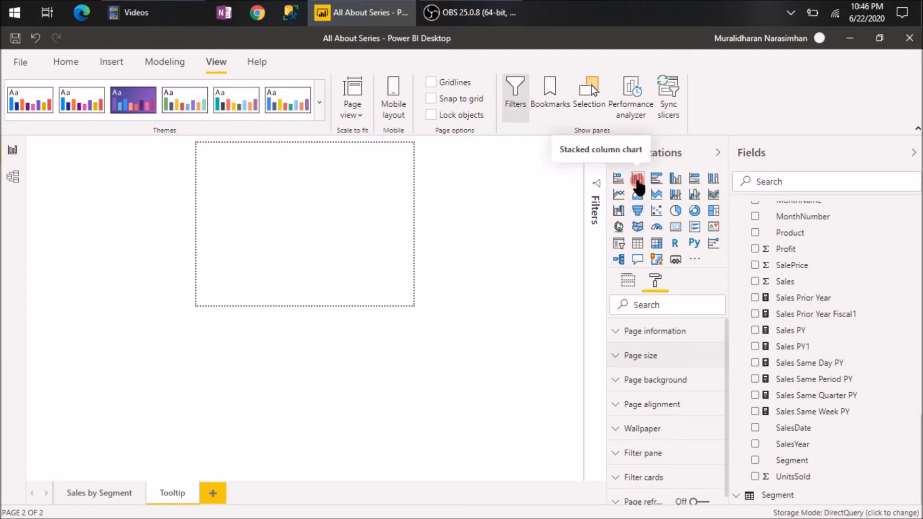
Step: Add a clustered column chart to the Tooltip page with Sales and Sales Prior Year as its values
{"action": "left_click", "coordinate": [638, 179]}
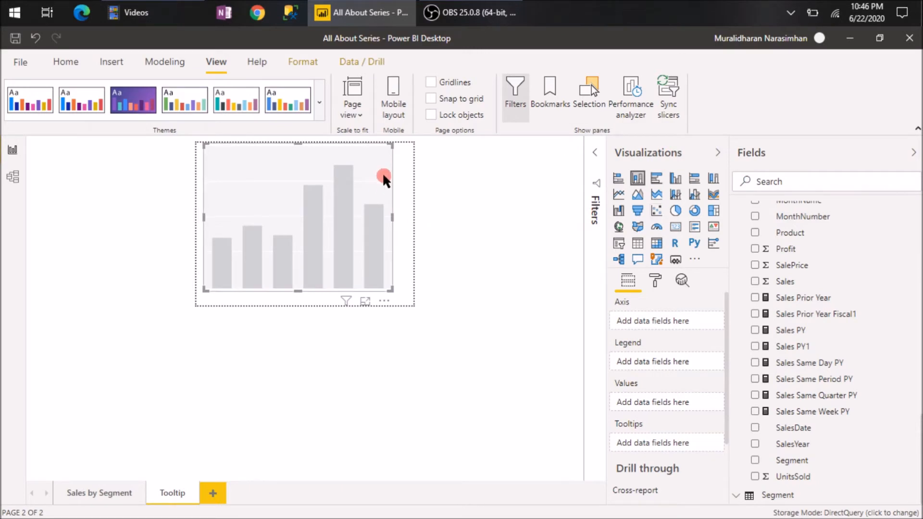
{"action": "key", "text": "Delete"}
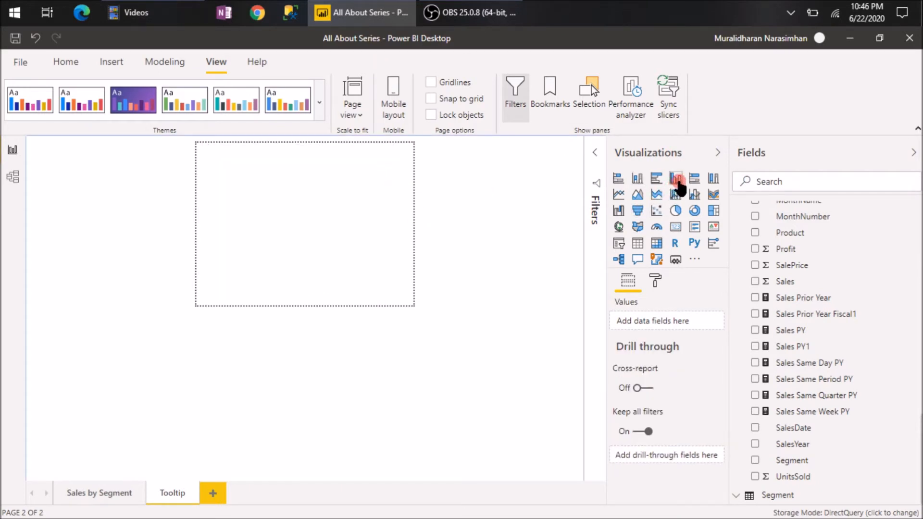
{"action": "left_click", "coordinate": [676, 180]}
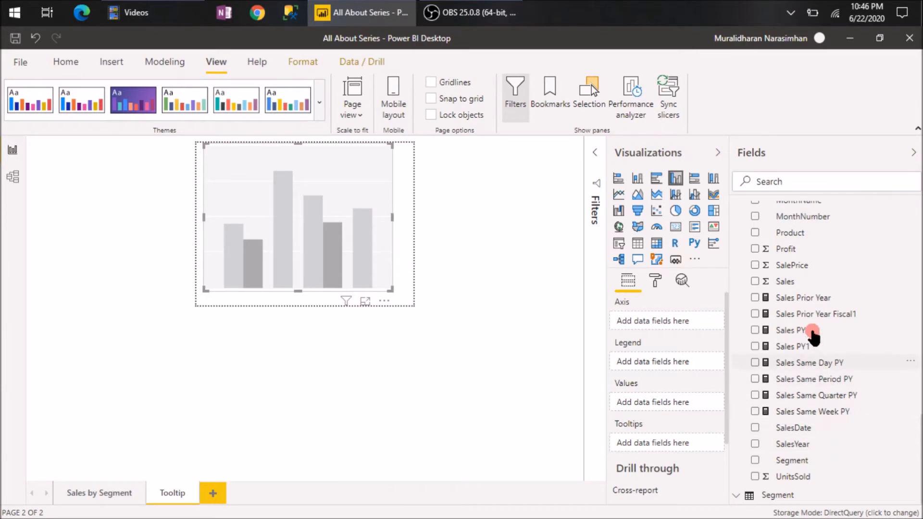
{"action": "left_click_drag", "start_coordinate": [797, 285], "coordinate": [649, 406]}
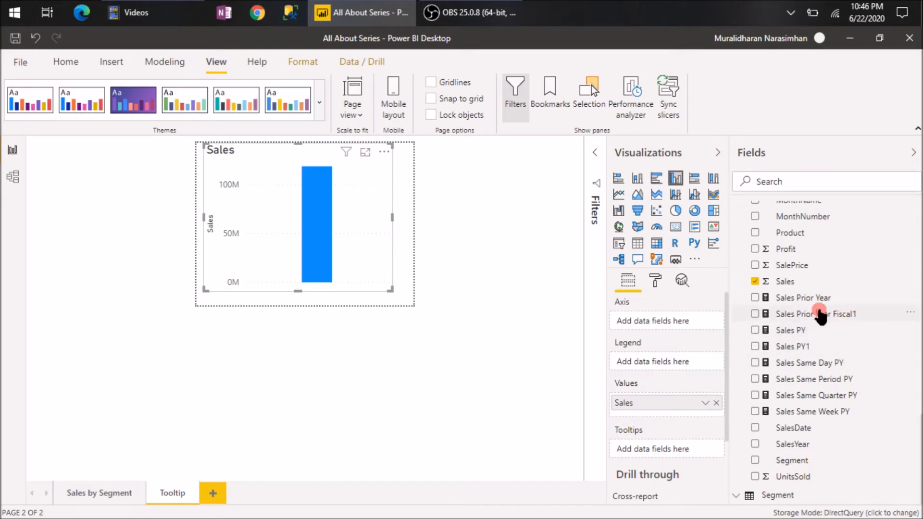
{"action": "left_click_drag", "start_coordinate": [808, 302], "coordinate": [642, 419]}
{"action": "left_click_drag", "start_coordinate": [642, 422], "coordinate": [644, 420]}
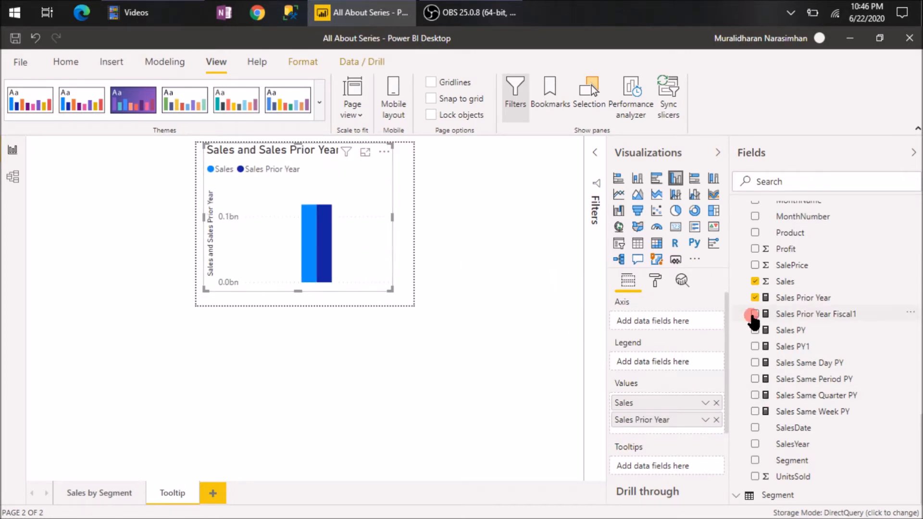
Step: Set Product as the axis of the clustered column chart on the Tooltip page
{"action": "scroll", "coordinate": [818, 332], "scroll_direction": "up", "scroll_amount": 2}
{"action": "left_click_drag", "start_coordinate": [802, 301], "coordinate": [642, 324]}
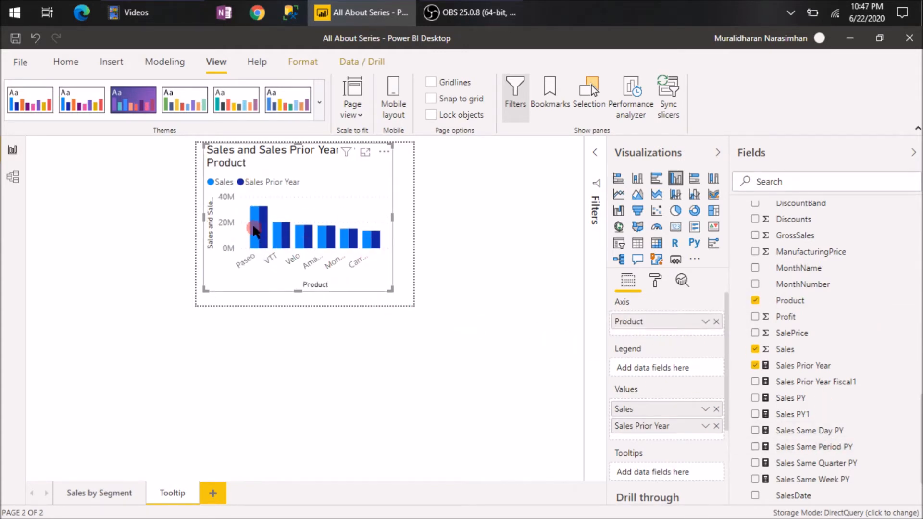
{"action": "mouse_move", "coordinate": [260, 227]}
{"action": "scroll", "coordinate": [683, 394], "scroll_direction": "down", "scroll_amount": 1}
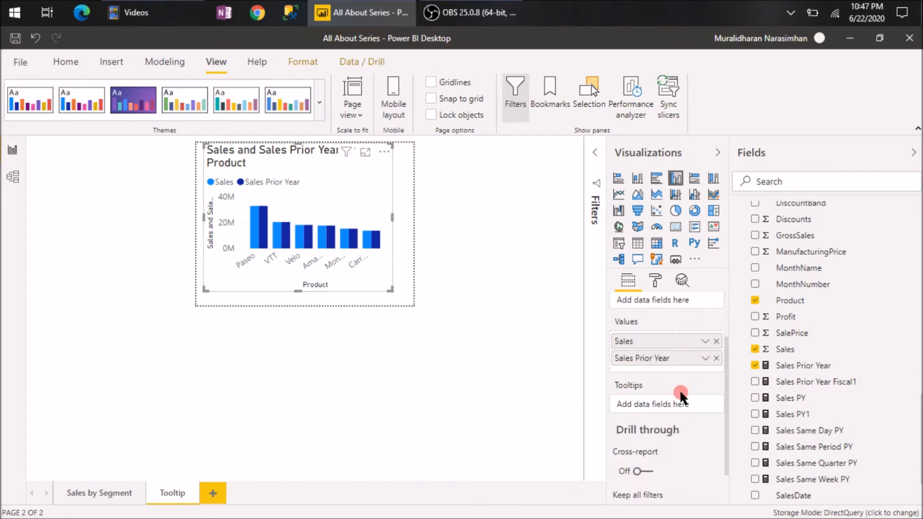
{"action": "scroll", "coordinate": [688, 364], "scroll_direction": "up", "scroll_amount": 1}
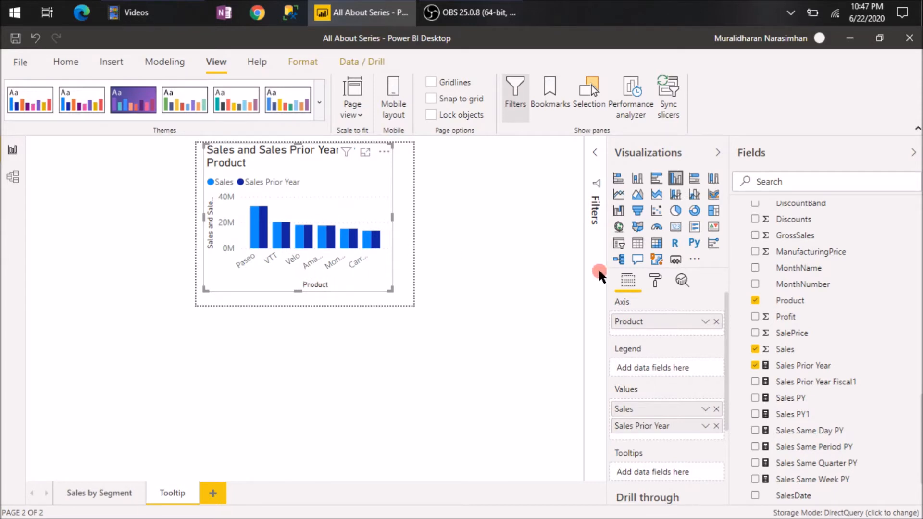
{"action": "scroll", "coordinate": [656, 340], "scroll_direction": "down", "scroll_amount": 3}
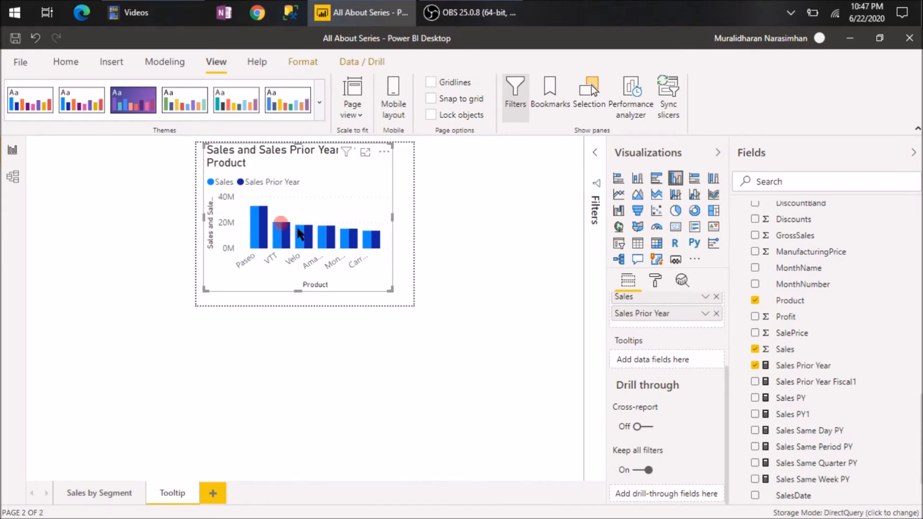
{"action": "mouse_move", "coordinate": [321, 245]}
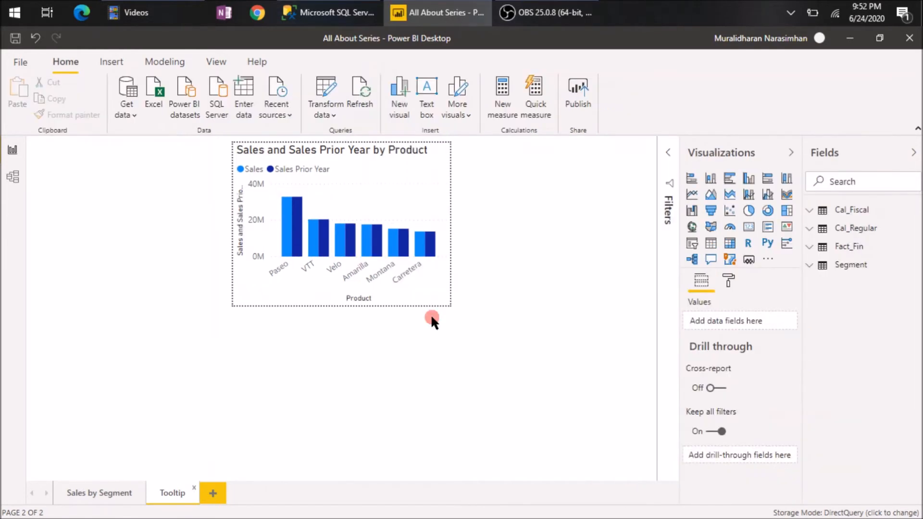
Step: Examine the default tooltip of the quarterly segment chart on the Sales by Segment page, together with its tooltip settings and fields
{"action": "left_click", "coordinate": [100, 493]}
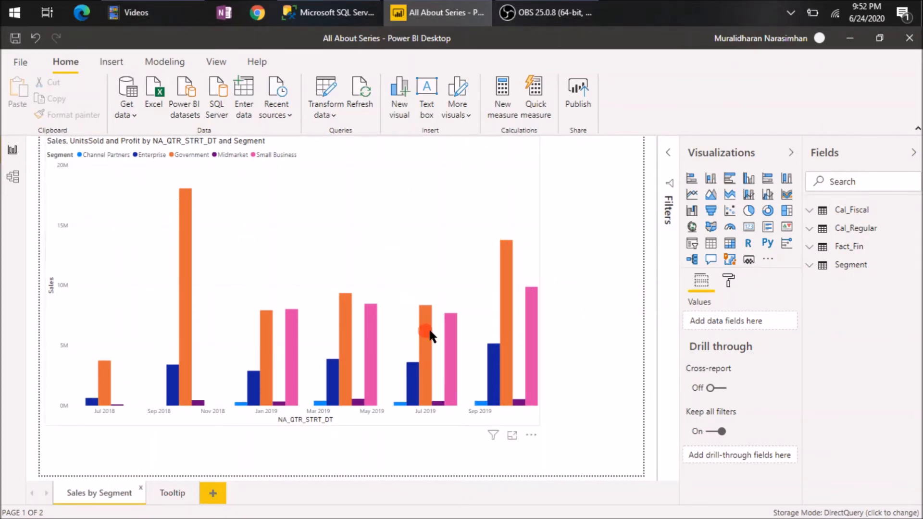
{"action": "left_click", "coordinate": [525, 174]}
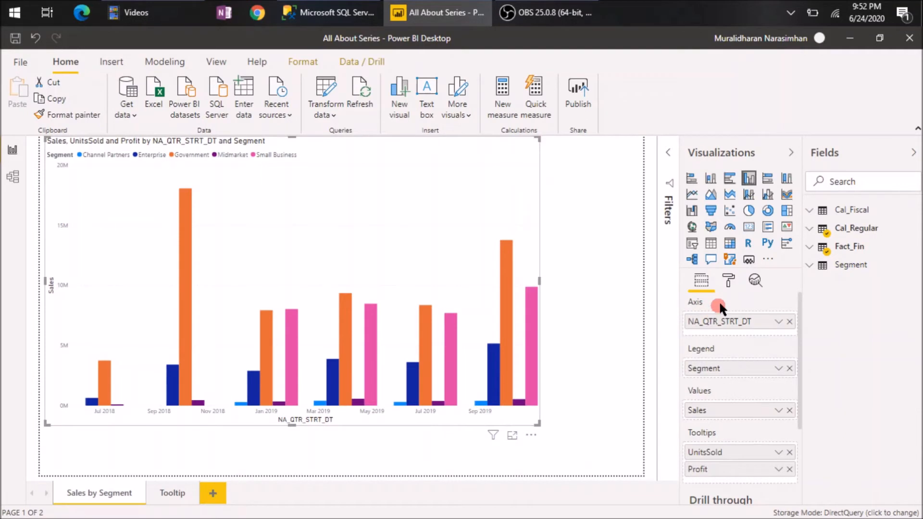
{"action": "left_click", "coordinate": [728, 284]}
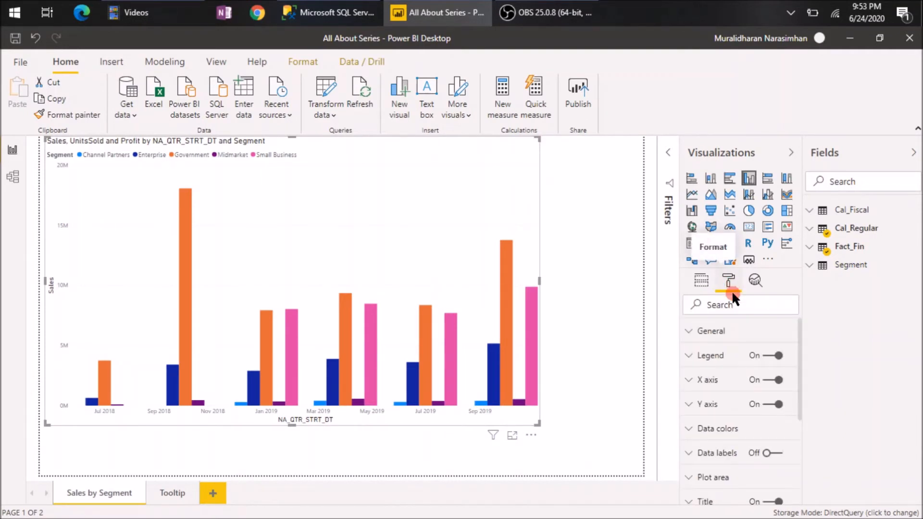
{"action": "scroll", "coordinate": [731, 390], "scroll_direction": "down", "scroll_amount": 4}
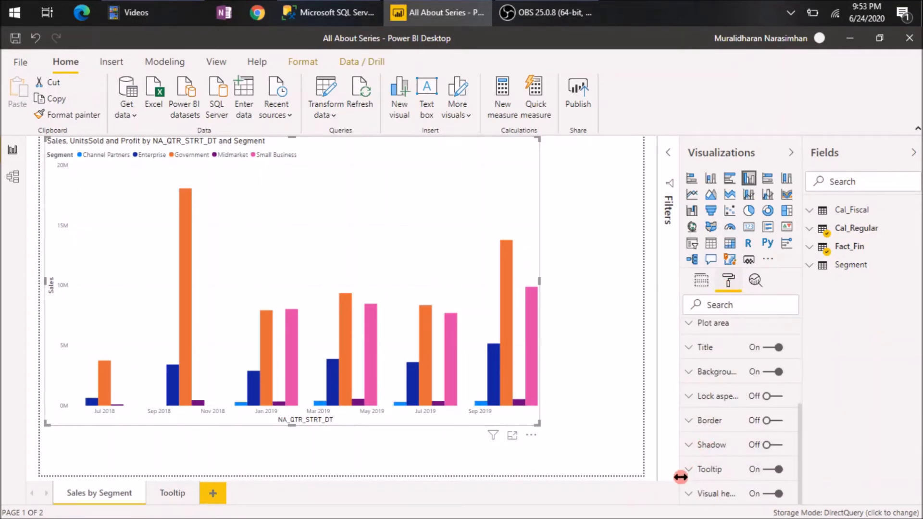
{"action": "left_click", "coordinate": [694, 473]}
{"action": "scroll", "coordinate": [712, 457], "scroll_direction": "down", "scroll_amount": 2}
{"action": "scroll", "coordinate": [728, 449], "scroll_direction": "down", "scroll_amount": 2}
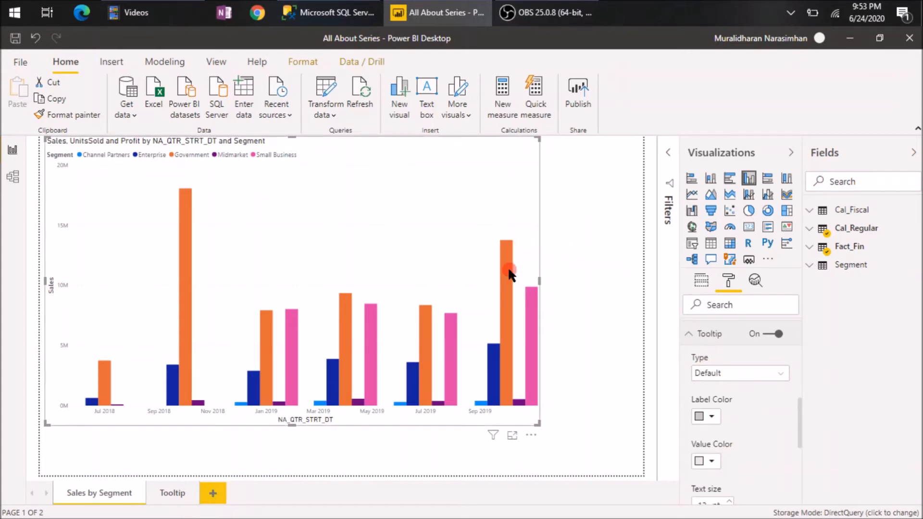
{"action": "mouse_move", "coordinate": [510, 271]}
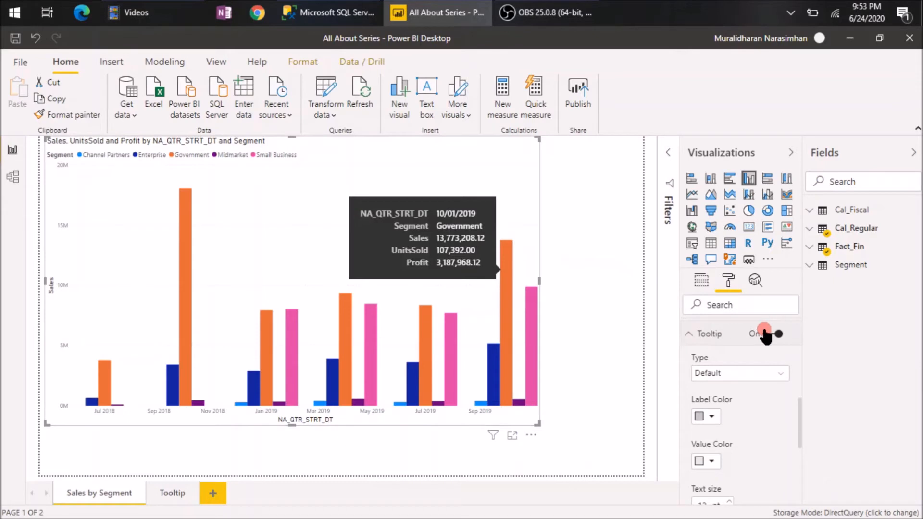
{"action": "left_click", "coordinate": [700, 281]}
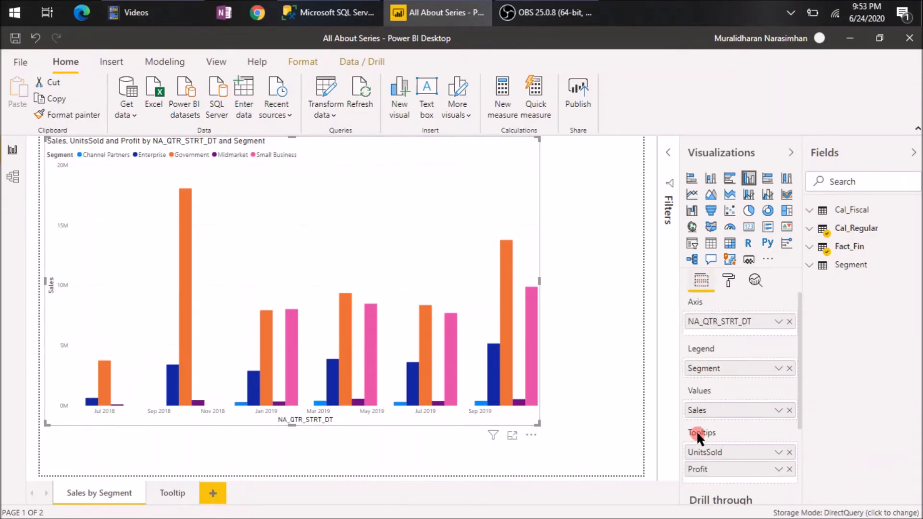
Step: Set the segment chart's tooltip type to Report page and check which pages can be assigned to it
{"action": "left_click", "coordinate": [727, 282]}
{"action": "scroll", "coordinate": [750, 413], "scroll_direction": "down", "scroll_amount": 3}
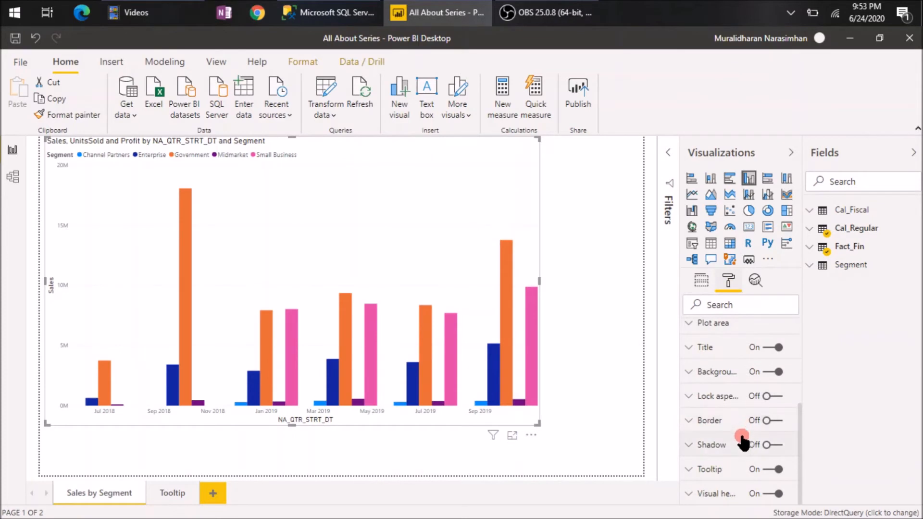
{"action": "left_click", "coordinate": [697, 470]}
{"action": "left_click", "coordinate": [711, 374]}
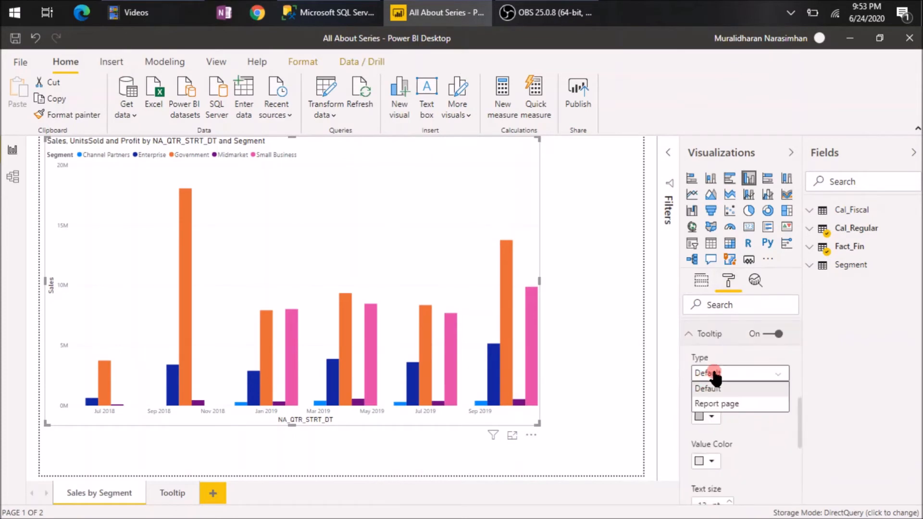
{"action": "left_click", "coordinate": [719, 404]}
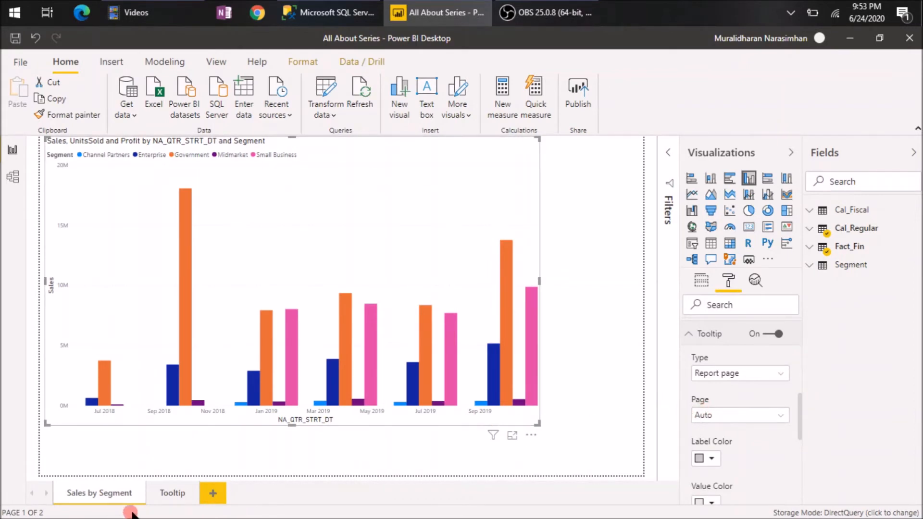
{"action": "left_click", "coordinate": [731, 422]}
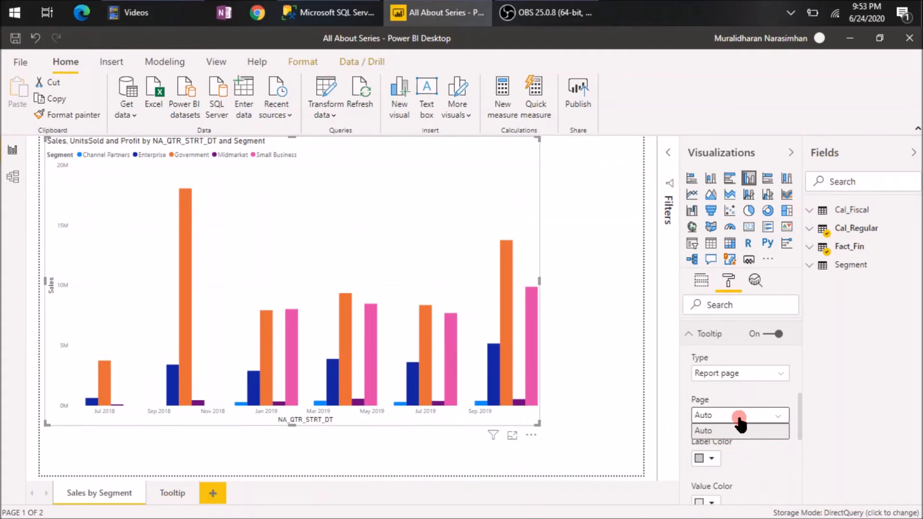
{"action": "left_click", "coordinate": [767, 458]}
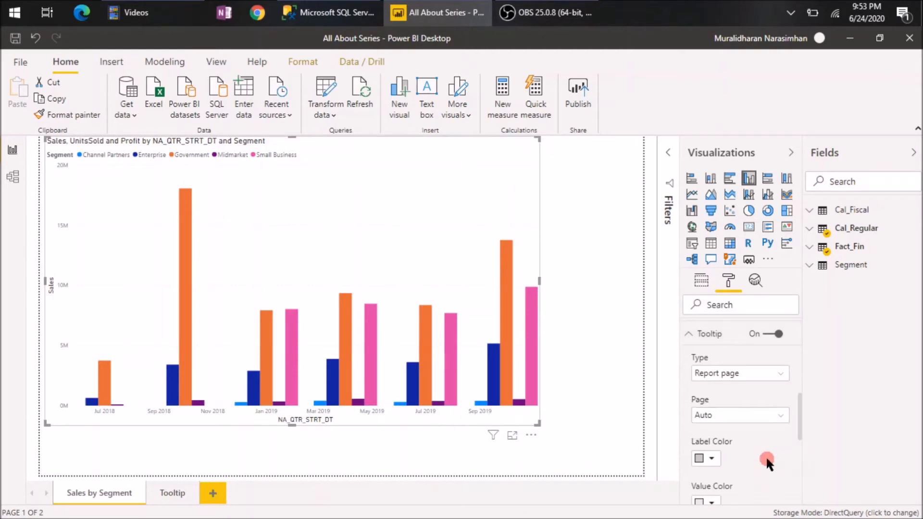
Step: Check the Tooltip page's size type and enable the page for use as a tooltip in its page information
{"action": "left_click", "coordinate": [171, 495]}
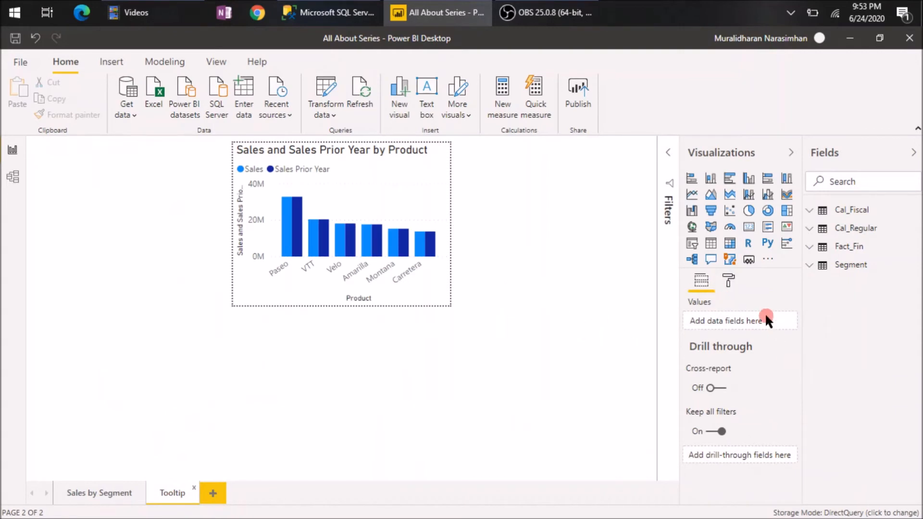
{"action": "left_click", "coordinate": [730, 283]}
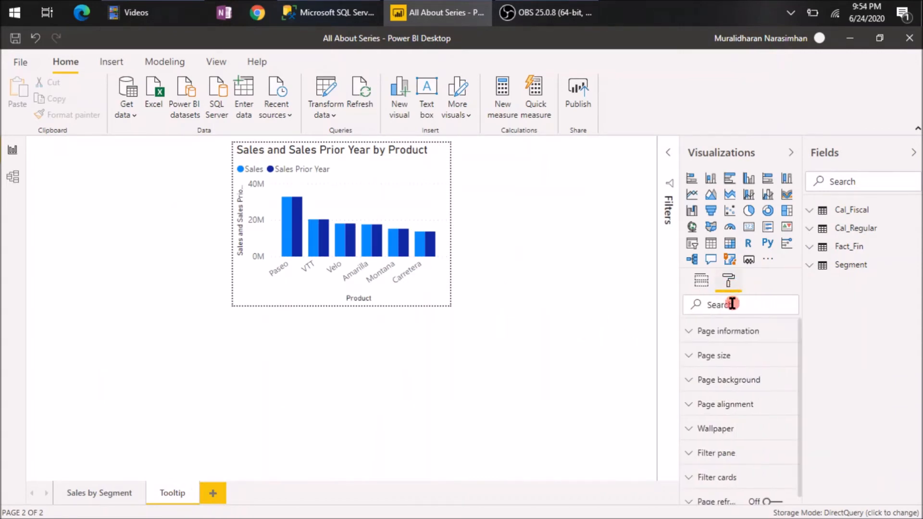
{"action": "left_click", "coordinate": [685, 357]}
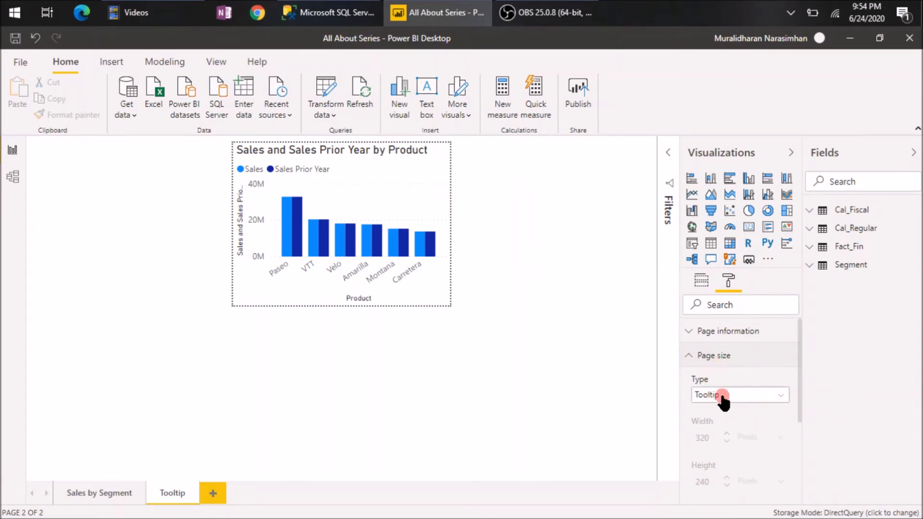
{"action": "left_click", "coordinate": [690, 355]}
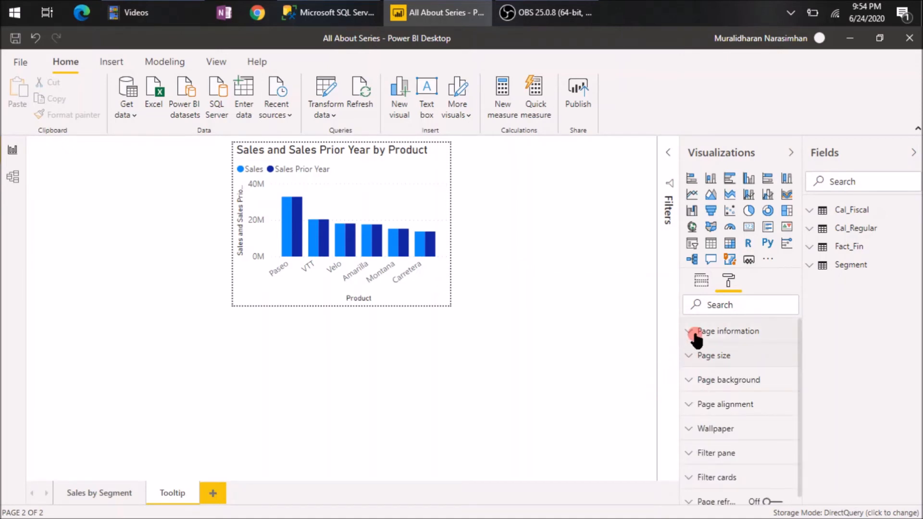
{"action": "left_click", "coordinate": [689, 333]}
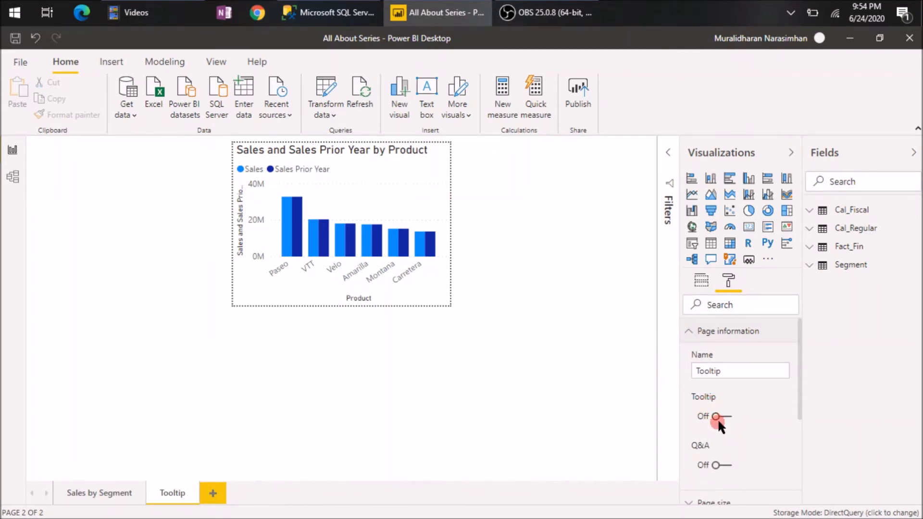
{"action": "left_click", "coordinate": [721, 417]}
{"action": "left_click", "coordinate": [689, 331]}
Step: Assign the Tooltip page as the segment chart's report page tooltip and preview it on the last Government column
{"action": "left_click", "coordinate": [108, 493]}
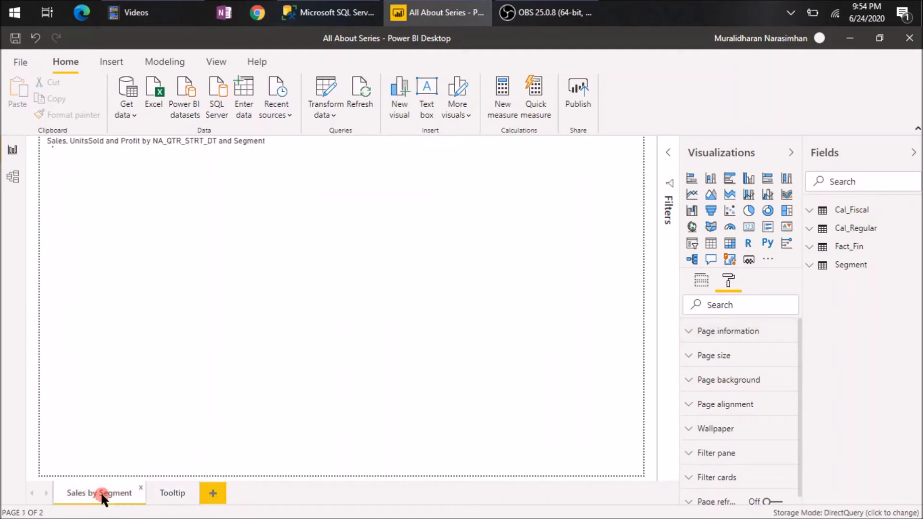
{"action": "scroll", "coordinate": [759, 430], "scroll_direction": "down", "scroll_amount": 1}
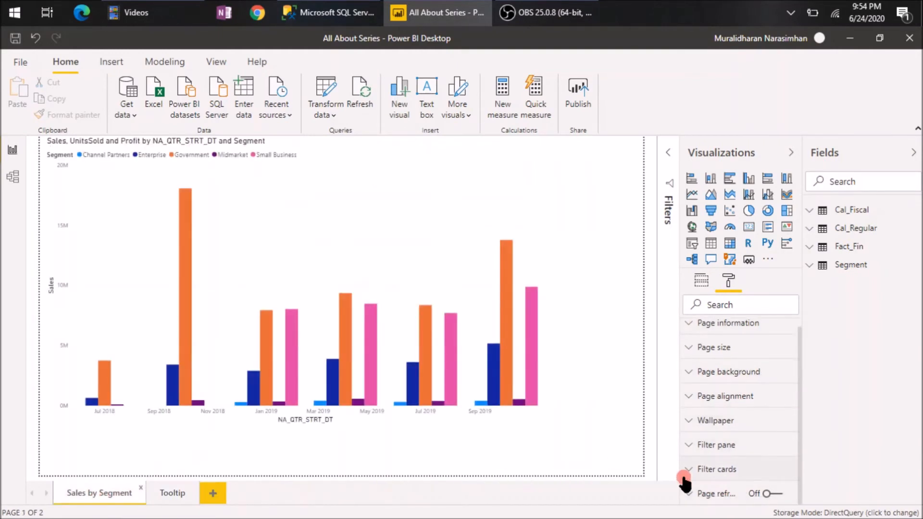
{"action": "scroll", "coordinate": [709, 411], "scroll_direction": "up", "scroll_amount": 1}
{"action": "left_click", "coordinate": [525, 195]}
{"action": "scroll", "coordinate": [745, 419], "scroll_direction": "down", "scroll_amount": 3}
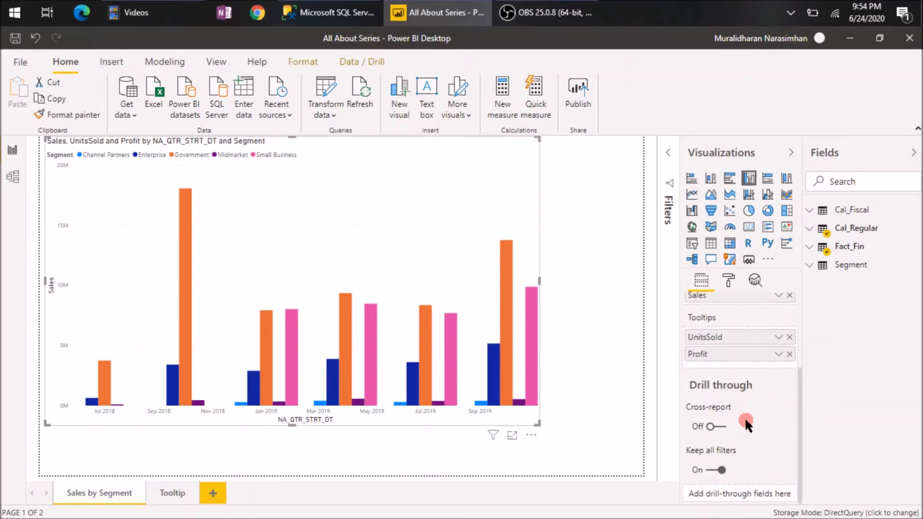
{"action": "left_click", "coordinate": [727, 284]}
{"action": "scroll", "coordinate": [732, 433], "scroll_direction": "down", "scroll_amount": 3}
{"action": "left_click", "coordinate": [694, 470]}
{"action": "scroll", "coordinate": [738, 444], "scroll_direction": "down", "scroll_amount": 3}
{"action": "left_click", "coordinate": [720, 416]}
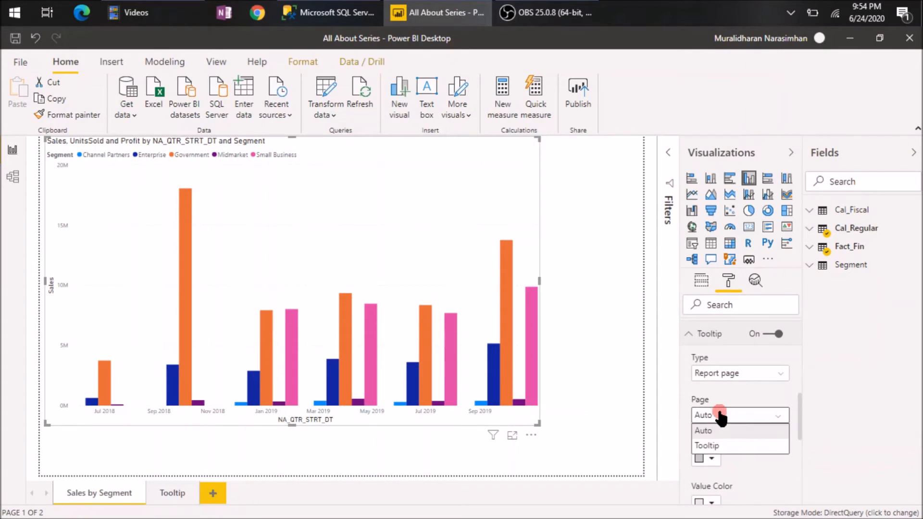
{"action": "left_click", "coordinate": [723, 446]}
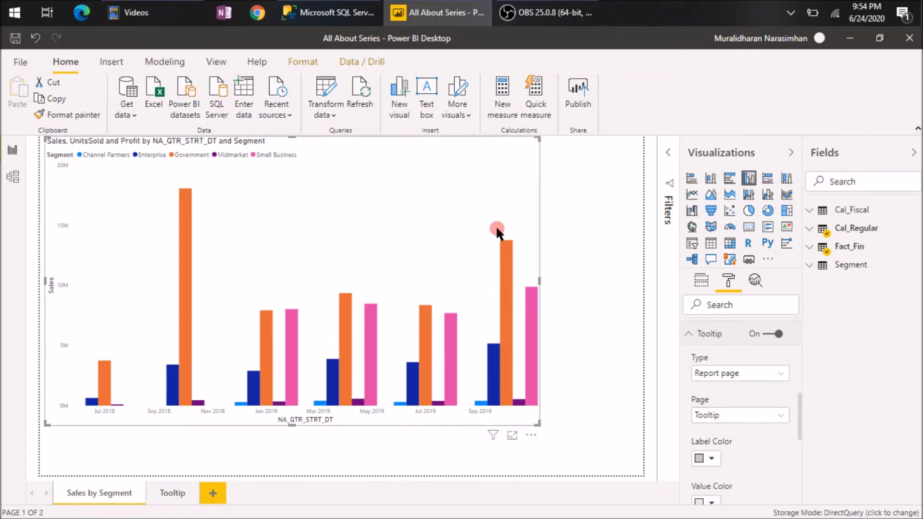
{"action": "mouse_move", "coordinate": [507, 264]}
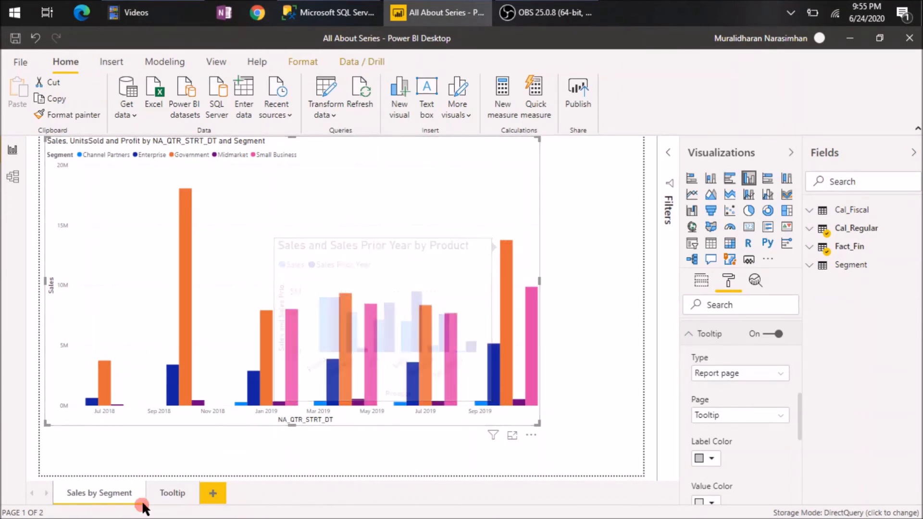
Step: Turn off the title of the column chart on the Tooltip page
{"action": "left_click", "coordinate": [171, 495]}
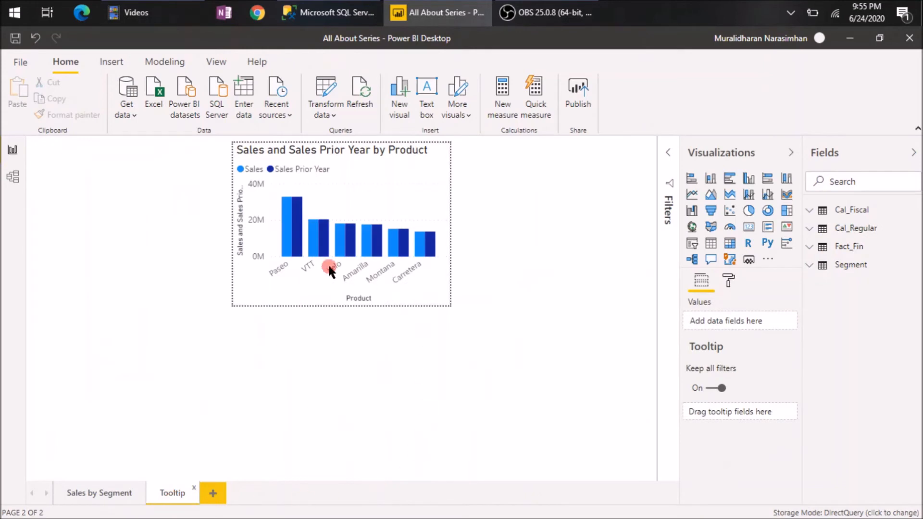
{"action": "left_click", "coordinate": [360, 144]}
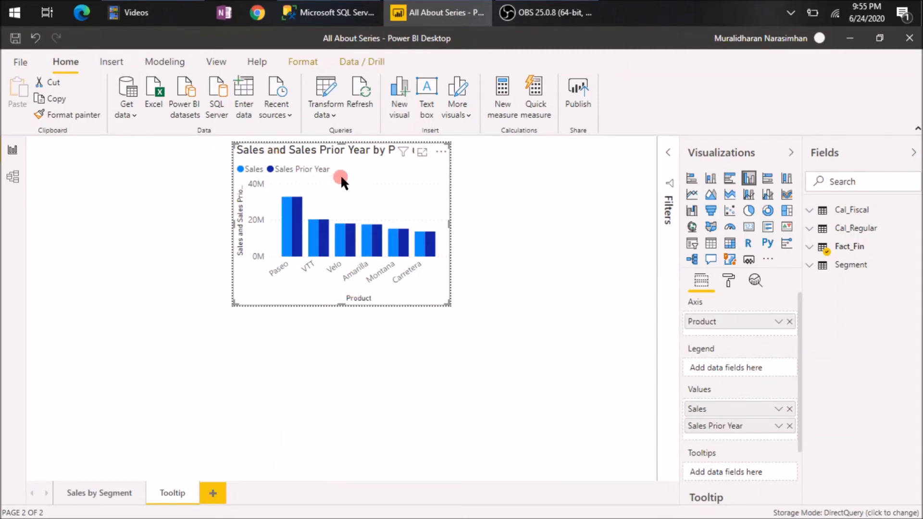
{"action": "left_click", "coordinate": [730, 281]}
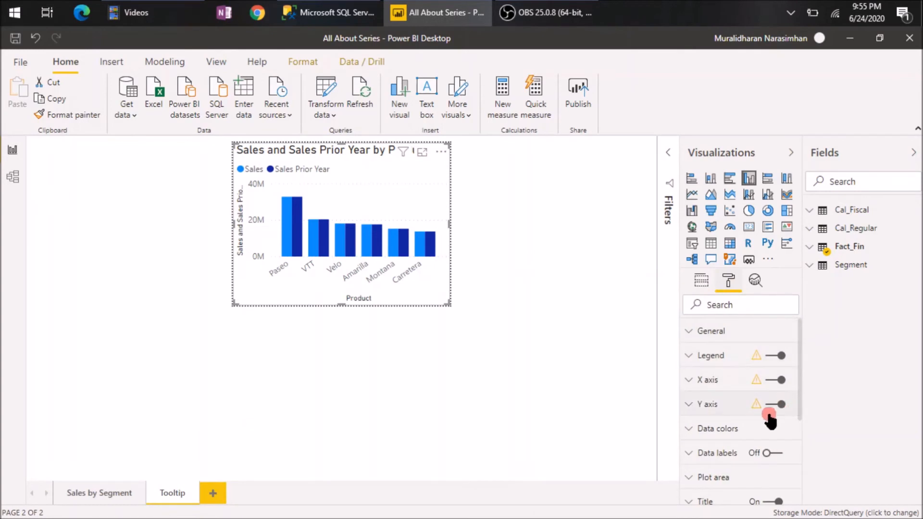
{"action": "scroll", "coordinate": [738, 392], "scroll_direction": "down", "scroll_amount": 3}
{"action": "scroll", "coordinate": [739, 392], "scroll_direction": "down", "scroll_amount": 3}
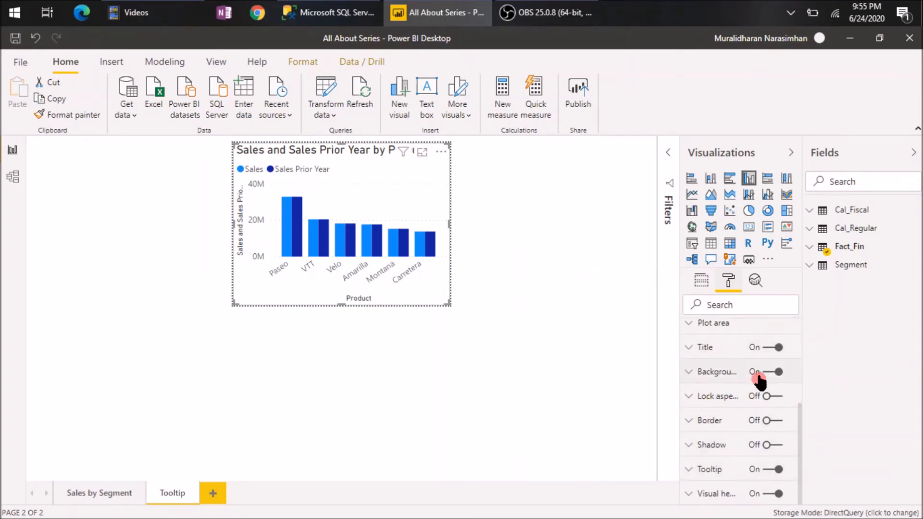
{"action": "left_click", "coordinate": [769, 347]}
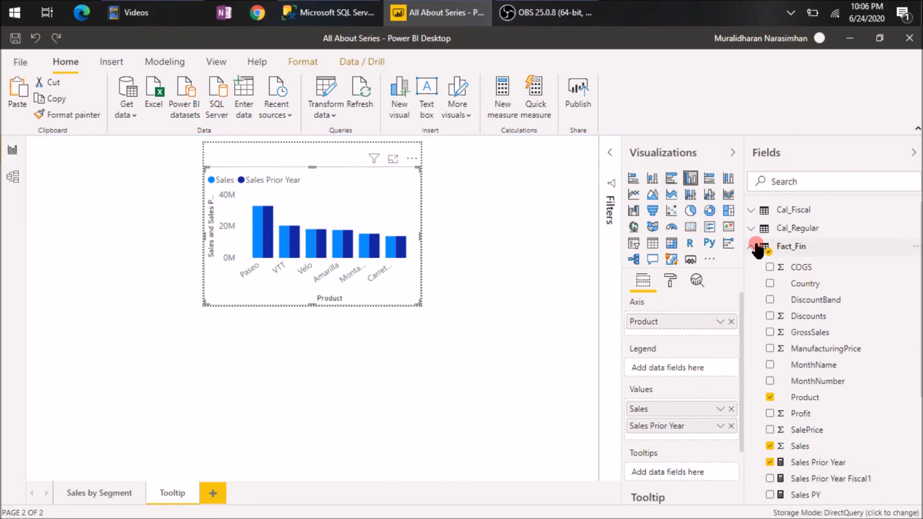
Step: Add a card visual to the Tooltip page and resize it to a thin strip across the page's full width above the chart
{"action": "left_click", "coordinate": [690, 227]}
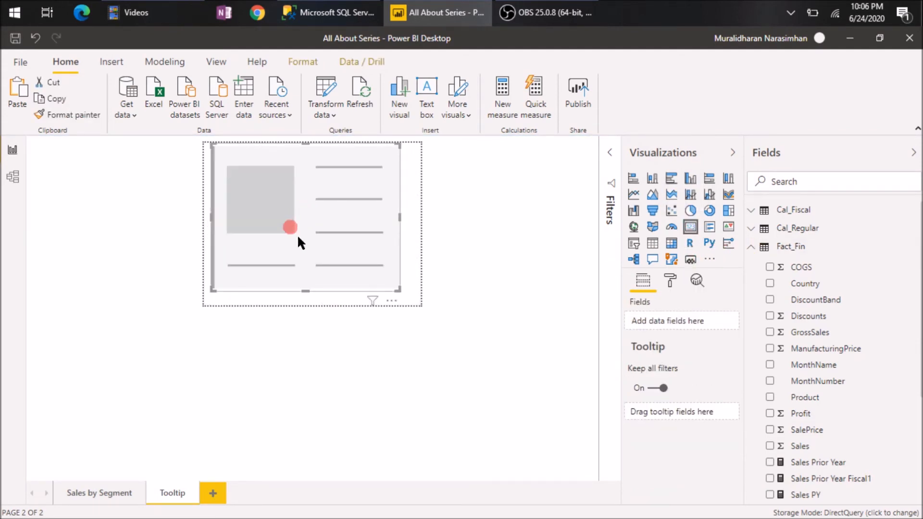
{"action": "left_click_drag", "start_coordinate": [407, 274], "coordinate": [428, 174]}
{"action": "left_click_drag", "start_coordinate": [211, 158], "coordinate": [204, 158]}
{"action": "left_click", "coordinate": [292, 198]}
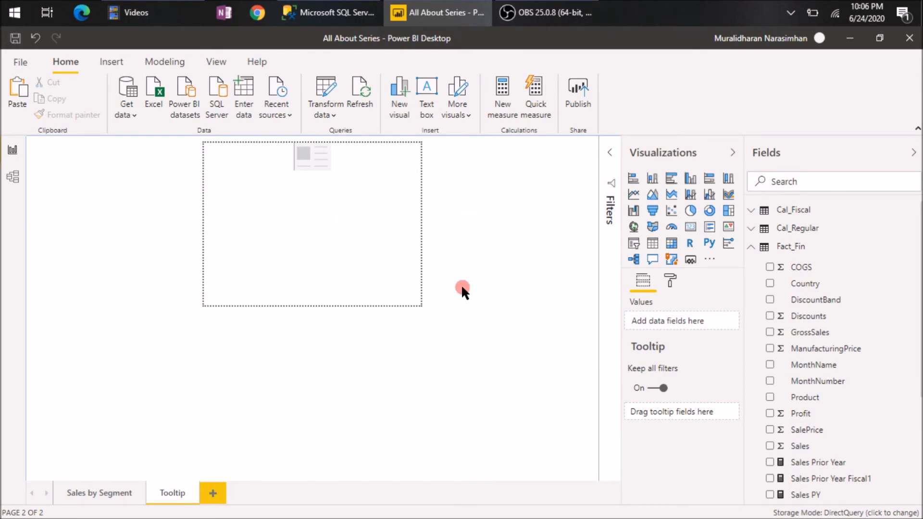
Step: Paste the column chart back onto the Tooltip page and fit the card's lower edge to the chart's upper edge
{"action": "key", "text": "ctrl+v"}
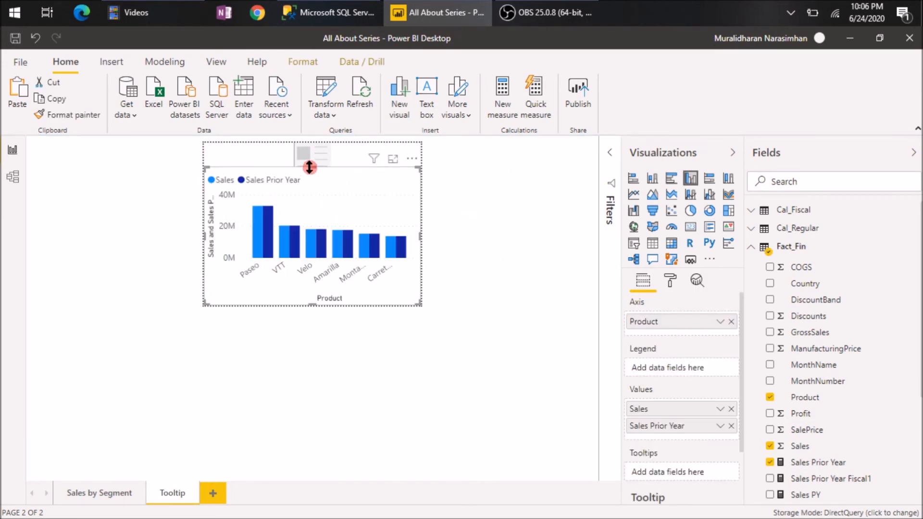
{"action": "left_click", "coordinate": [309, 169]}
{"action": "left_click_drag", "start_coordinate": [313, 173], "coordinate": [312, 164]}
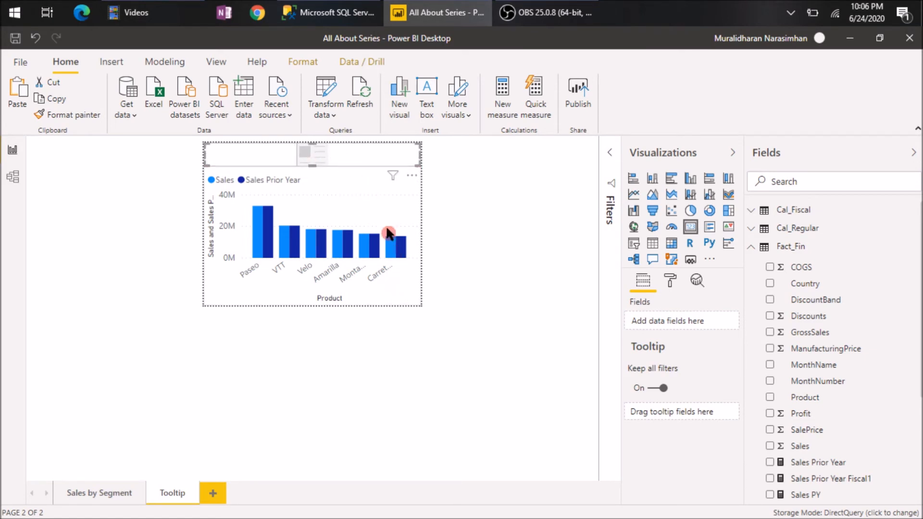
Step: Create a Fact_Fin calculated column Tooltip Title, beginning its formula with "YoY Sales comparison for "&Fact_Fin[Segment]&" Segment and for Quarter "&
{"action": "left_click", "coordinate": [818, 248]}
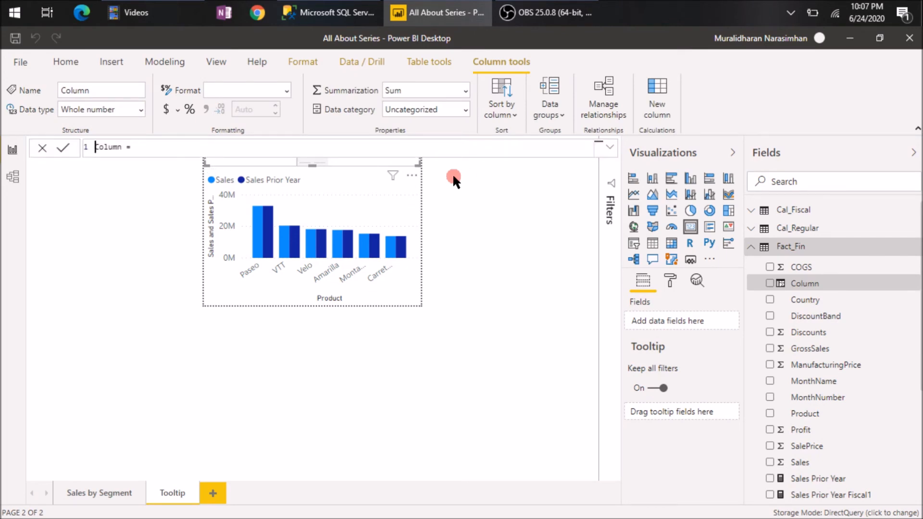
{"action": "type", "text": "Tooltip Title"}
{"action": "type", "text": "\"YoY Sales "}
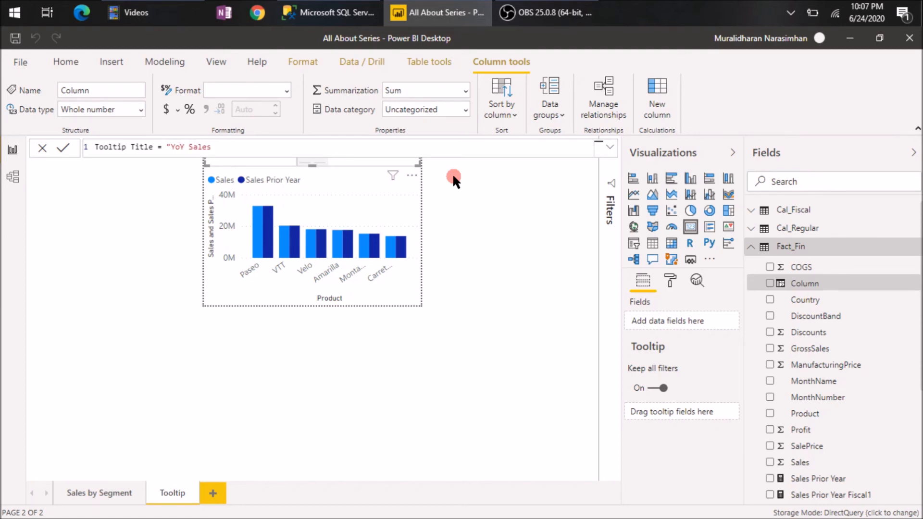
{"action": "type", "text": "comparison for \"&seg"}
{"action": "key", "text": "Up"}
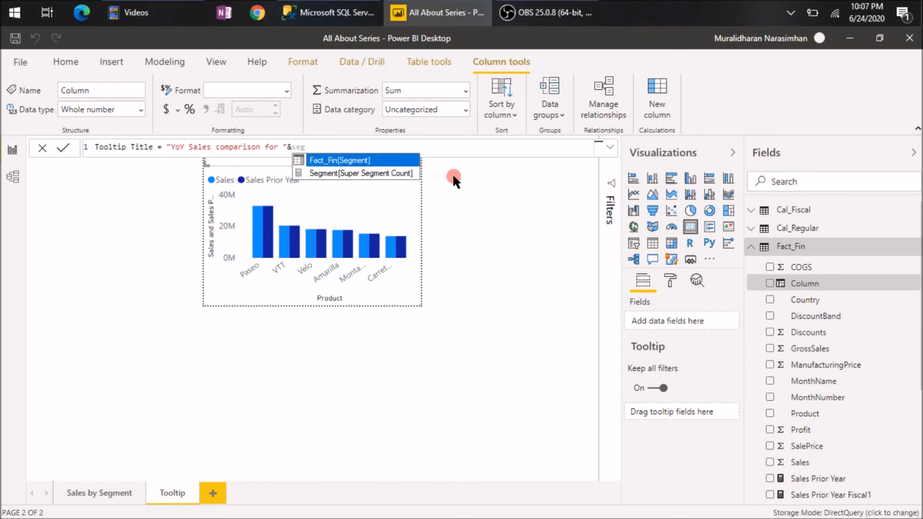
{"action": "key", "text": "Tab"}
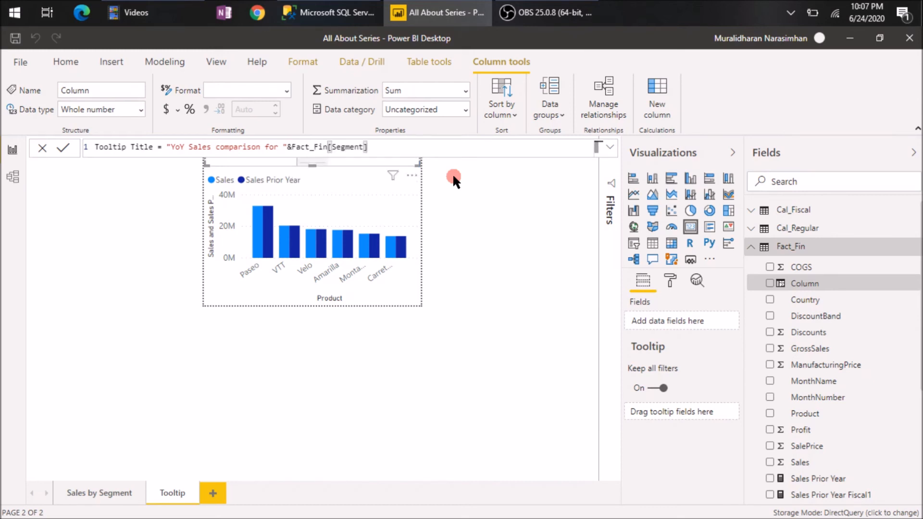
{"action": "type", "text": "&\" Segment and f"}
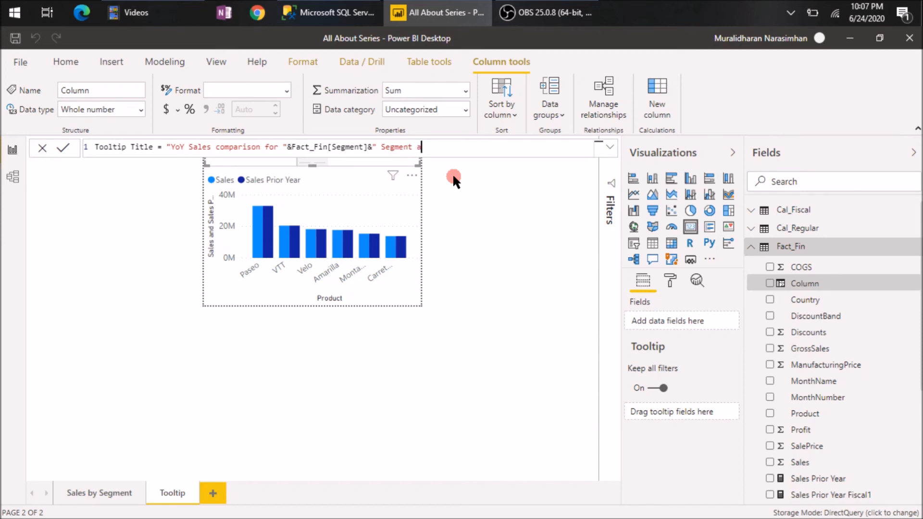
{"action": "type", "text": "or Cuarter \"&"}
{"action": "type", "text": "qua"}
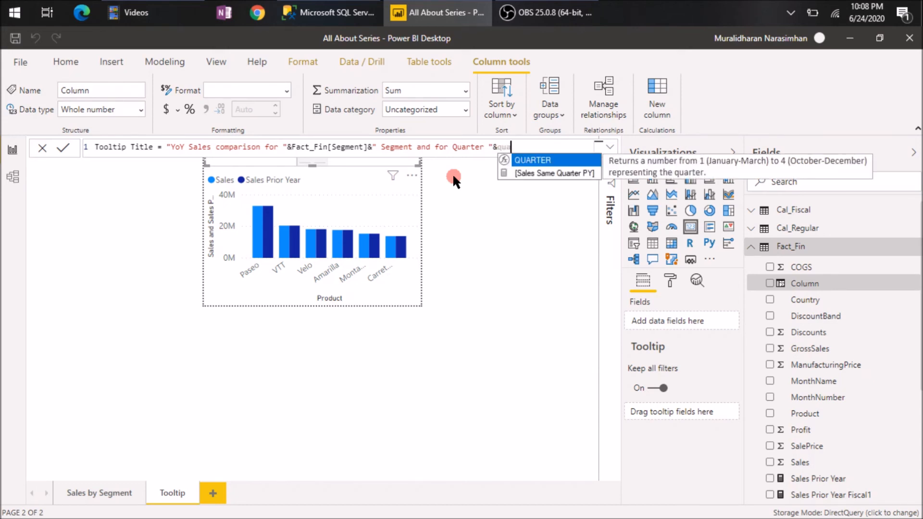
{"action": "key", "text": "Down"}
{"action": "key", "text": "Up"}
{"action": "key", "text": "Down"}
{"action": "key", "text": "Up"}
{"action": "key", "text": "Down"}
{"action": "key", "text": "Up"}
{"action": "key", "text": "Down"}
{"action": "key", "text": "Up"}
{"action": "key", "text": "Down"}
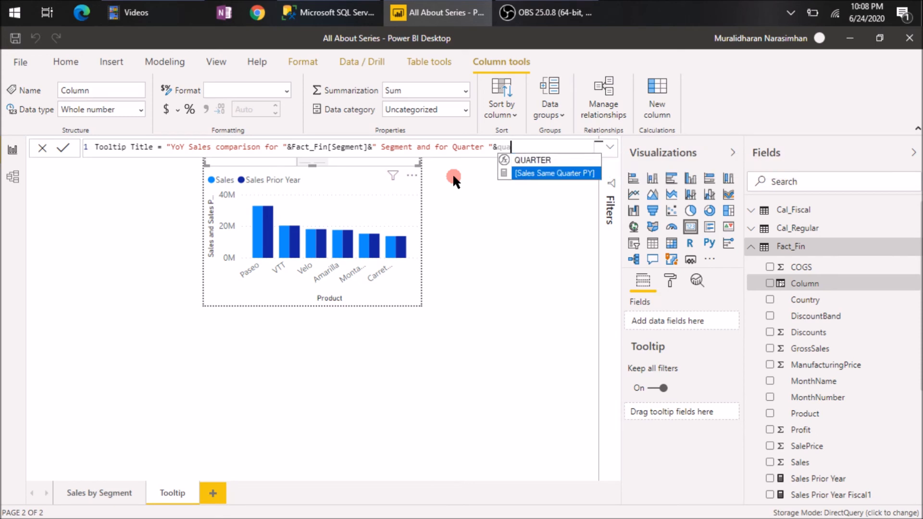
{"action": "key", "text": "Up"}
{"action": "key", "text": "Down"}
{"action": "key", "text": "BackSpace"}
{"action": "key", "text": "BackSpace"}
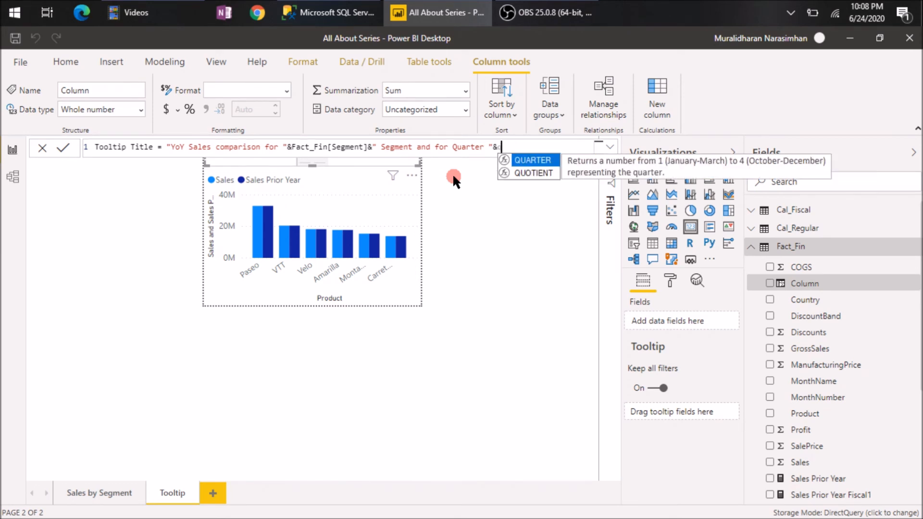
{"action": "key", "text": "BackSpace"}
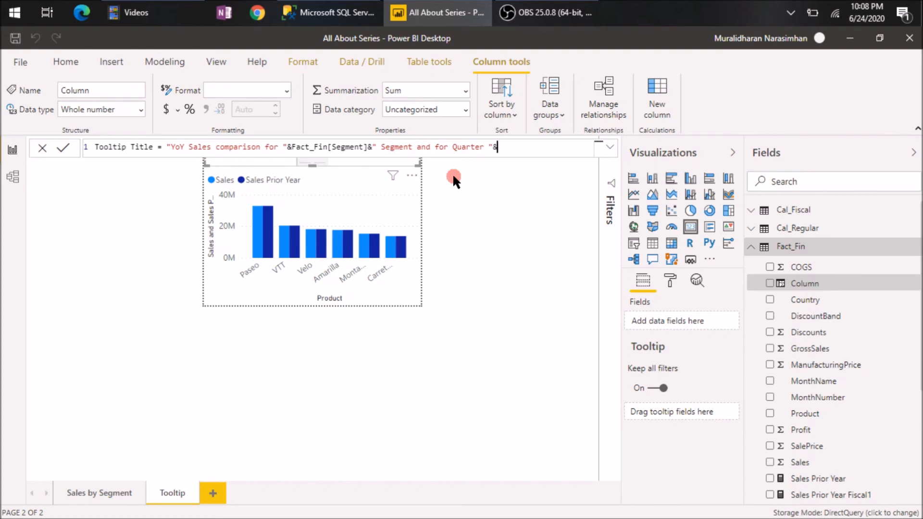
Step: Complete the Tooltip Title formula with RELATED(Cal_Regular[NA_QTR_SID]) and commit the column
{"action": "type", "text": "rela"}
{"action": "key", "text": "Tab"}
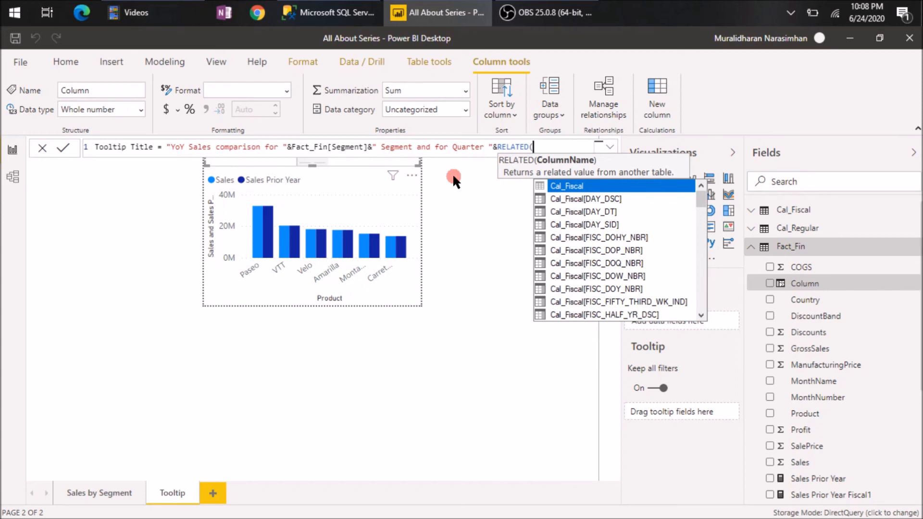
{"action": "type", "text": "q"}
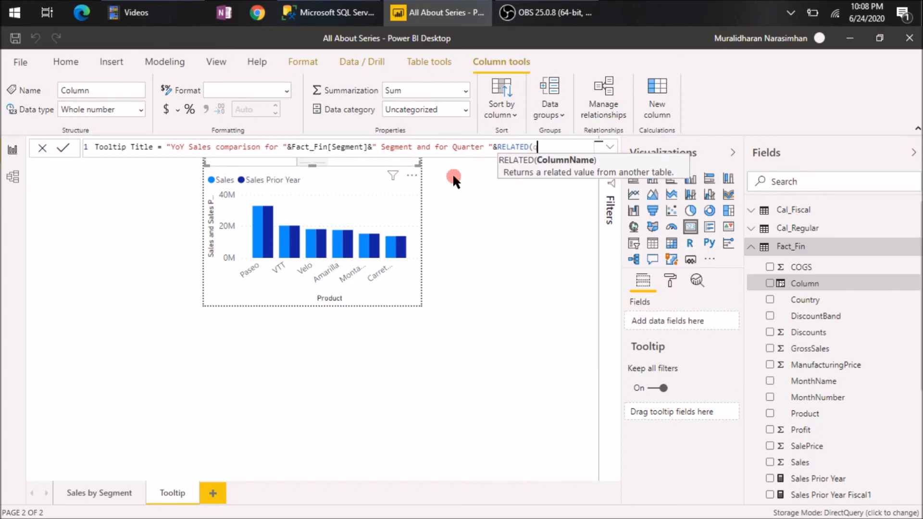
{"action": "type", "text": "tr"}
{"action": "key", "text": "Down"}
{"action": "key", "text": "Down"}
{"action": "key", "text": "Down"}
{"action": "key", "text": "Down"}
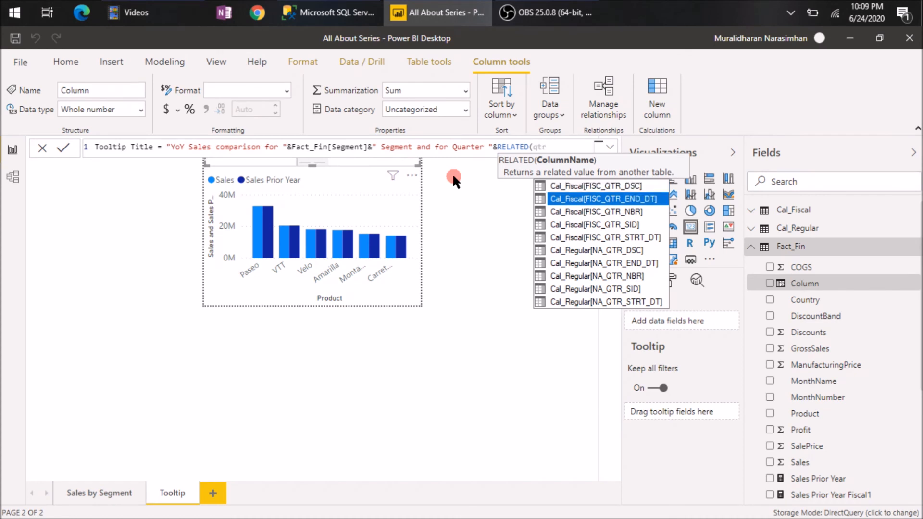
{"action": "key", "text": "Down"}
{"action": "key", "text": "Down"}
{"action": "key", "text": "Down"}
{"action": "key", "text": "Down"}
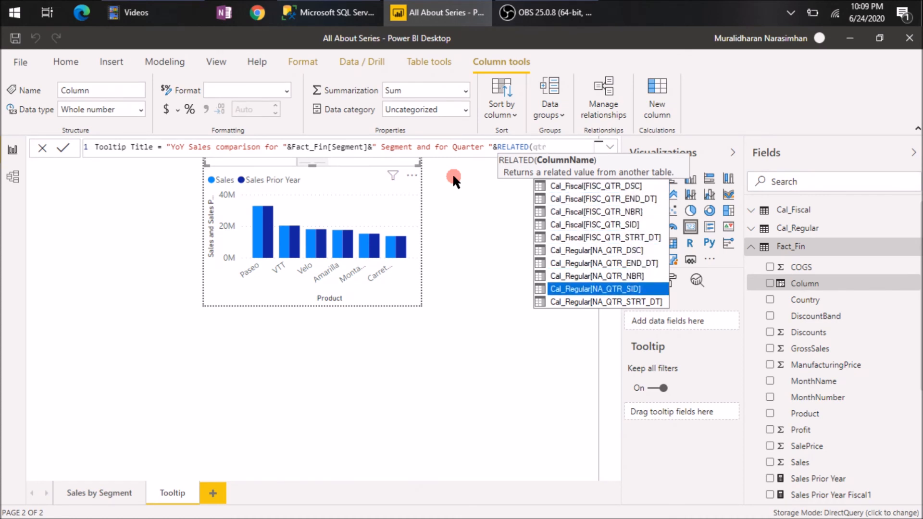
{"action": "key", "text": "Tab"}
{"action": "type", "text": ")"}
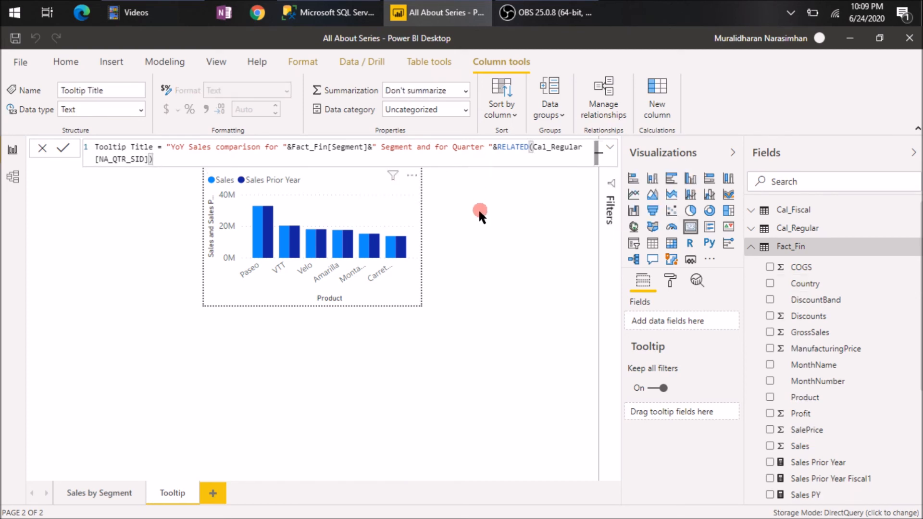
{"action": "left_click", "coordinate": [468, 215]}
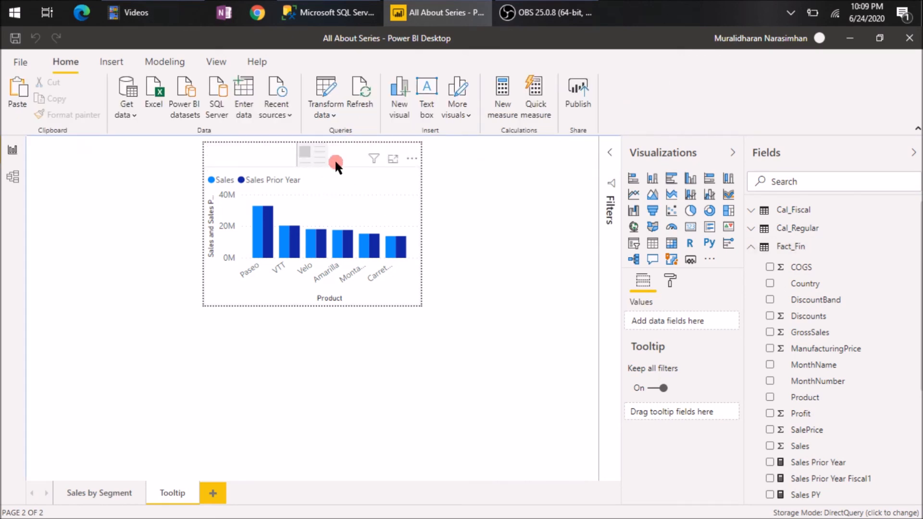
Step: Assign the Tooltip Title column of Fact_Fin as the field of the card above the chart
{"action": "left_click", "coordinate": [372, 161]}
{"action": "scroll", "coordinate": [851, 356], "scroll_direction": "down", "scroll_amount": 3}
{"action": "scroll", "coordinate": [860, 418], "scroll_direction": "down", "scroll_amount": 1}
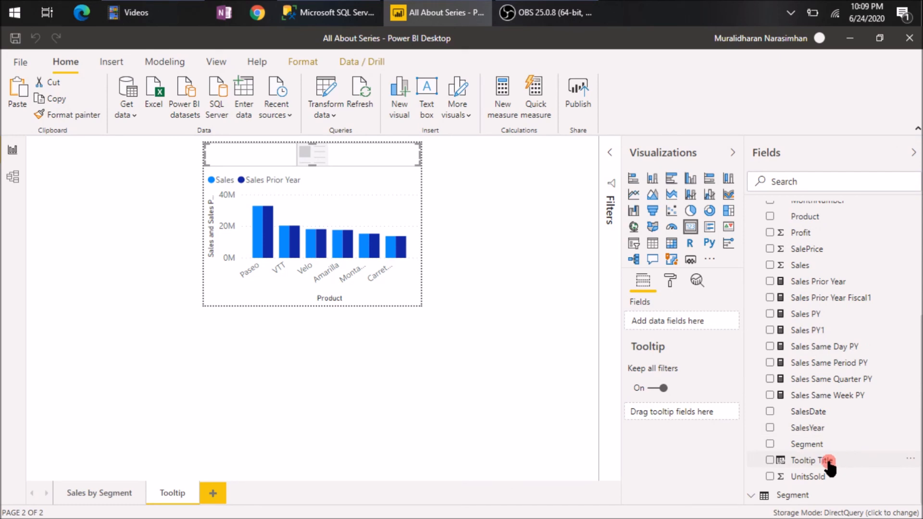
{"action": "left_click_drag", "start_coordinate": [828, 462], "coordinate": [692, 328]}
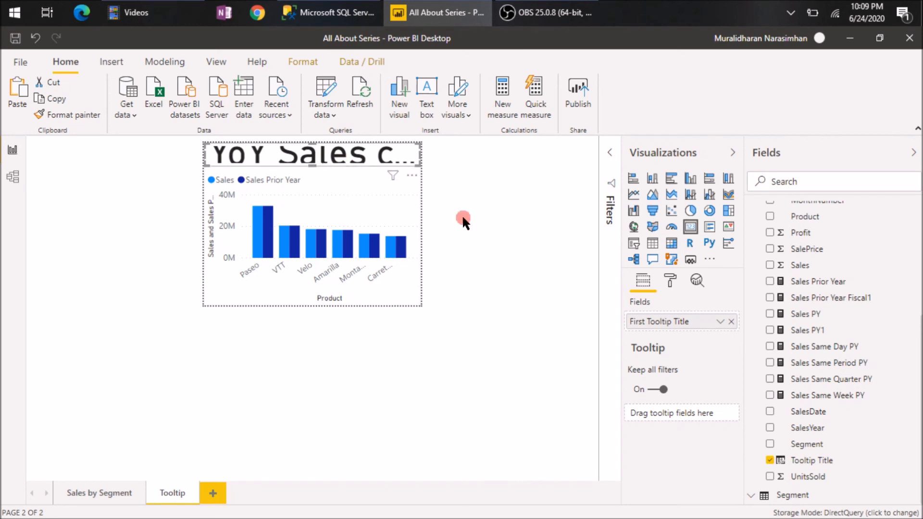
Step: Reduce the text size of the card's data label to 8 pt
{"action": "left_click", "coordinate": [670, 281]}
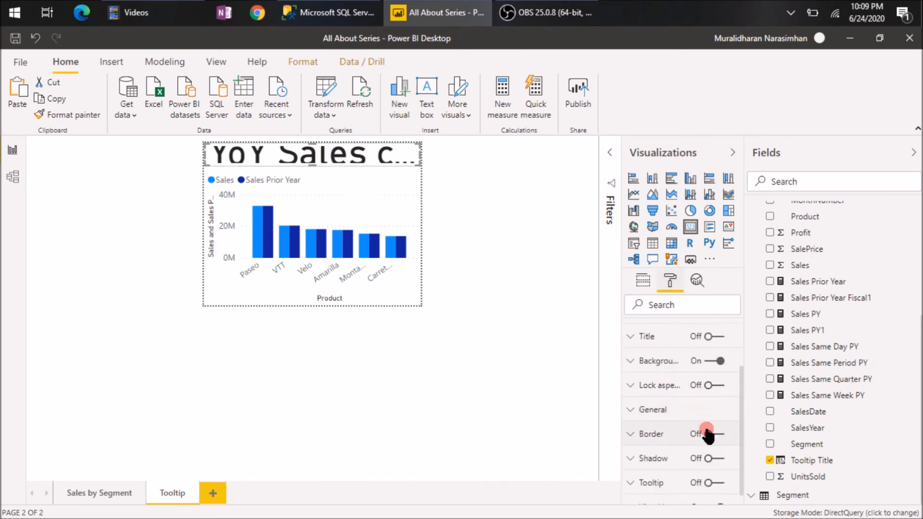
{"action": "scroll", "coordinate": [709, 434], "scroll_direction": "up", "scroll_amount": 3}
{"action": "left_click", "coordinate": [630, 332]}
{"action": "scroll", "coordinate": [697, 413], "scroll_direction": "down", "scroll_amount": 5}
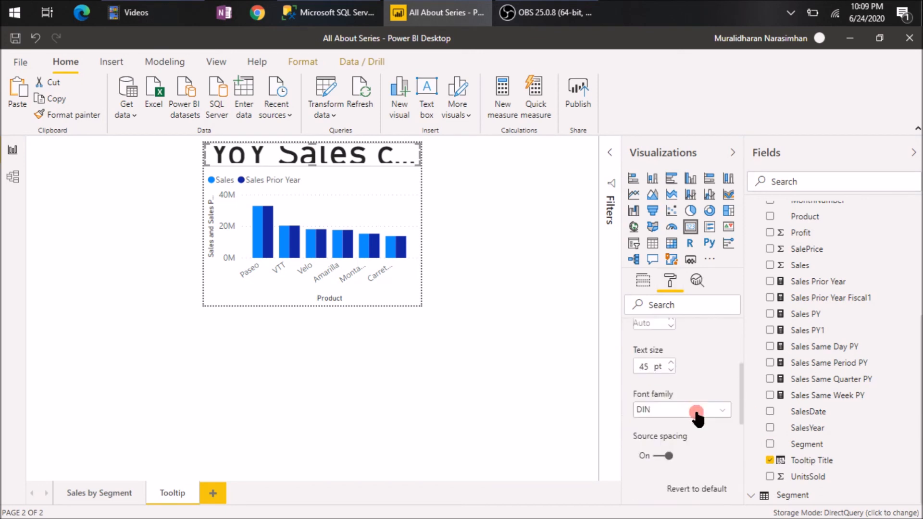
{"action": "type", "text": "40"}
{"action": "left_click_drag", "start_coordinate": [650, 371], "coordinate": [637, 369]}
{"action": "type", "text": "15"}
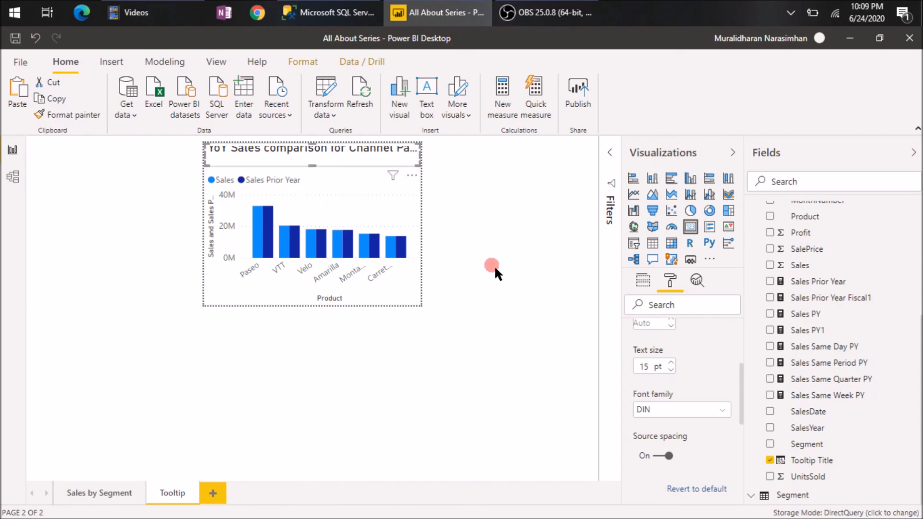
{"action": "left_click", "coordinate": [672, 370]}
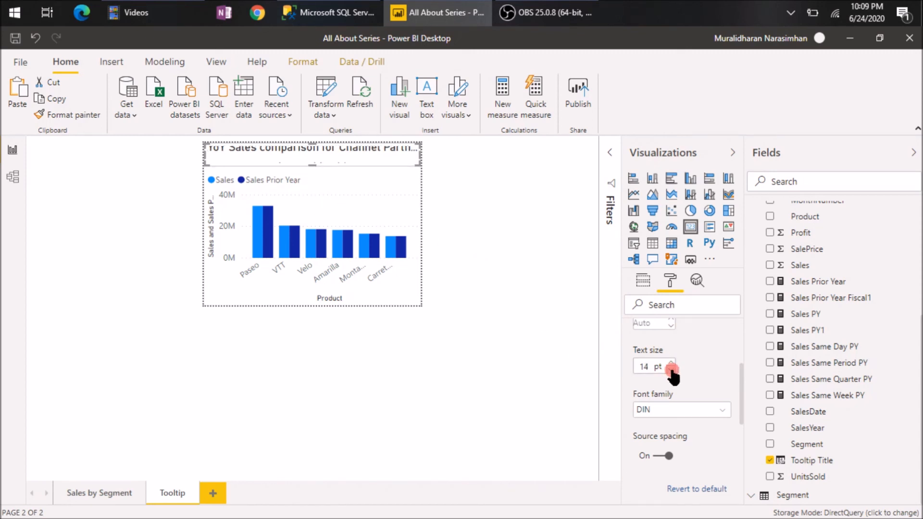
{"action": "left_click", "coordinate": [671, 371]}
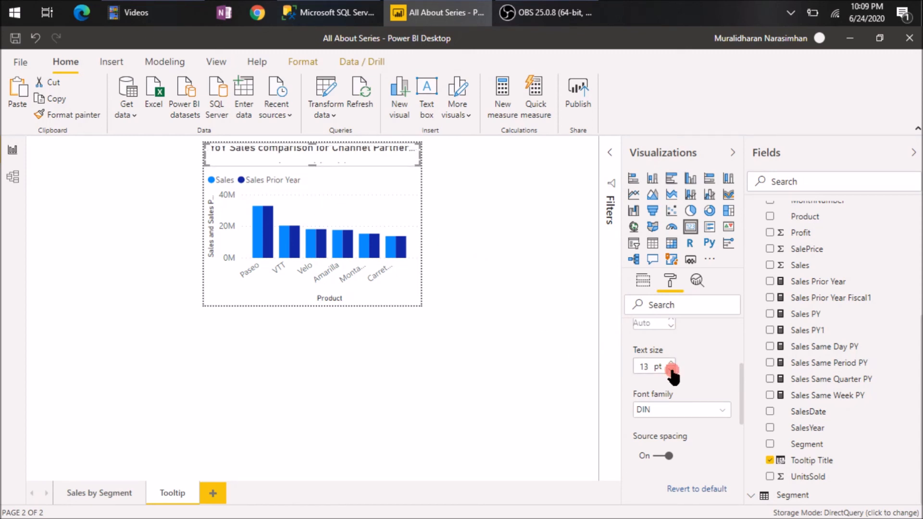
{"action": "left_click", "coordinate": [671, 370]}
{"action": "left_click", "coordinate": [671, 370]}
{"action": "left_click", "coordinate": [671, 370]}
{"action": "left_click", "coordinate": [672, 371]}
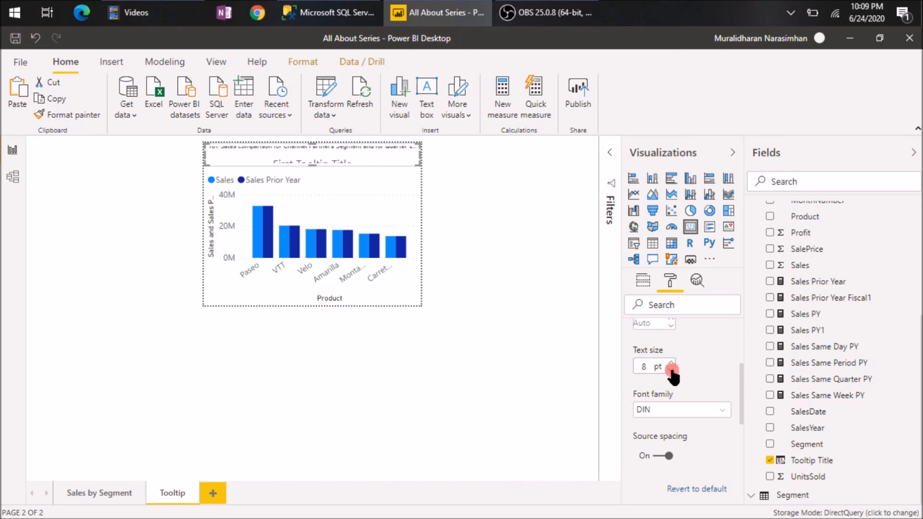
Step: Lower the column chart's upper edge slightly and extend the card's lower edge down to meet it
{"action": "left_click", "coordinate": [316, 177]}
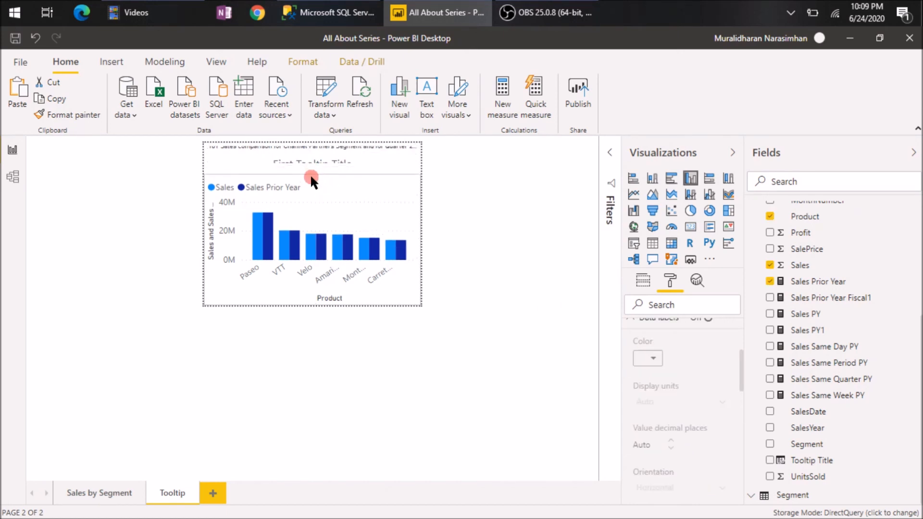
{"action": "left_click", "coordinate": [313, 165]}
{"action": "left_click_drag", "start_coordinate": [310, 166], "coordinate": [311, 176]}
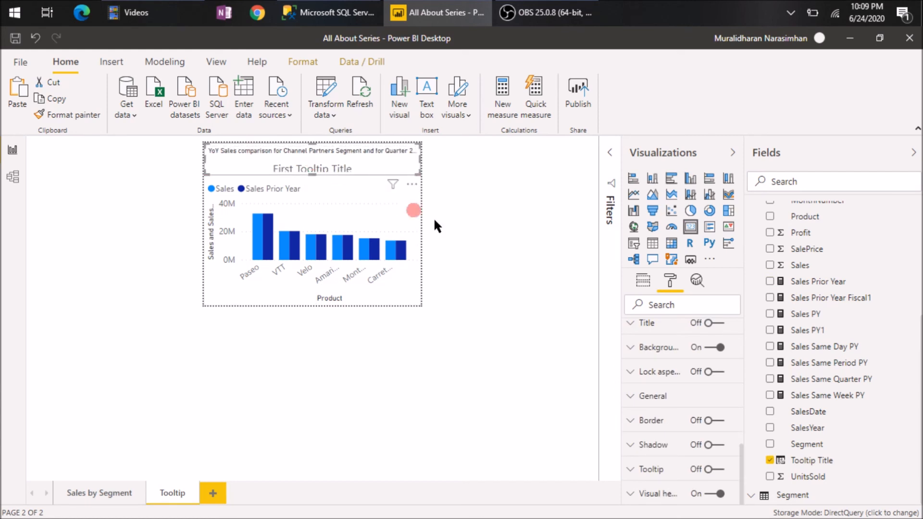
Step: Turn off the category label of the card so that only the title text is displayed
{"action": "scroll", "coordinate": [721, 365], "scroll_direction": "up", "scroll_amount": 10}
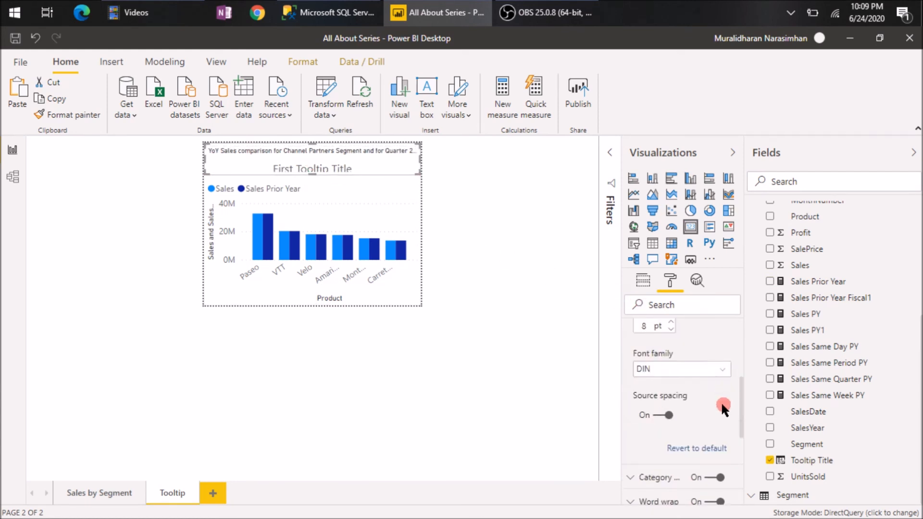
{"action": "left_click", "coordinate": [636, 342]}
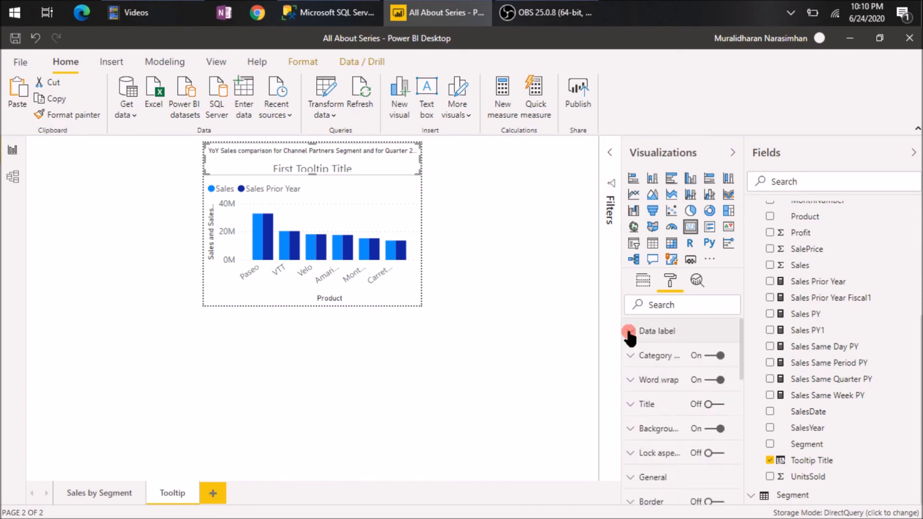
{"action": "left_click", "coordinate": [709, 357]}
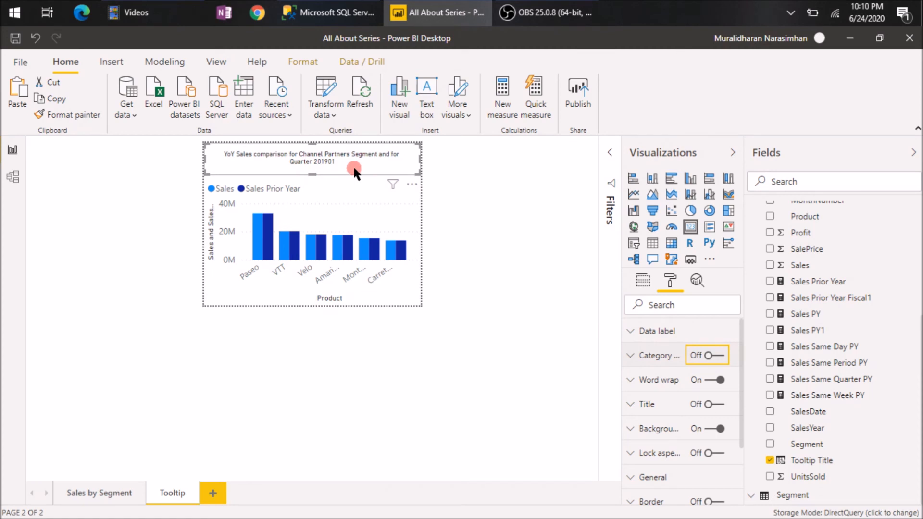
{"action": "left_click_drag", "start_coordinate": [318, 174], "coordinate": [311, 170]}
{"action": "left_click", "coordinate": [327, 187]}
{"action": "left_click", "coordinate": [264, 386]}
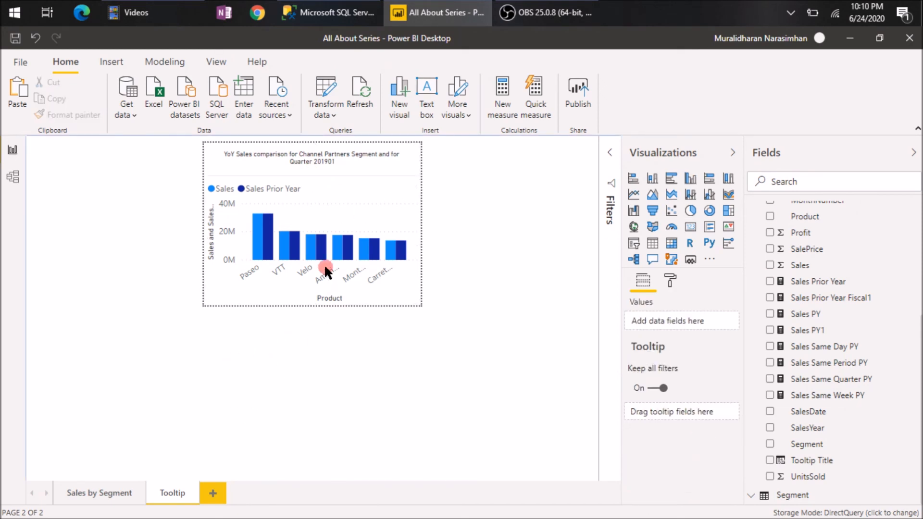
Step: Set the text size of the title card's data label to 11 pt
{"action": "left_click", "coordinate": [342, 148]}
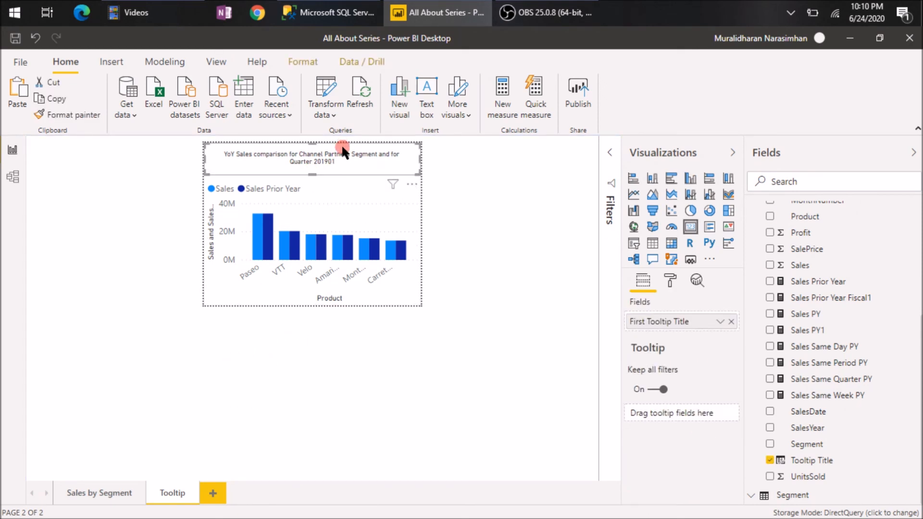
{"action": "left_click", "coordinate": [670, 287]}
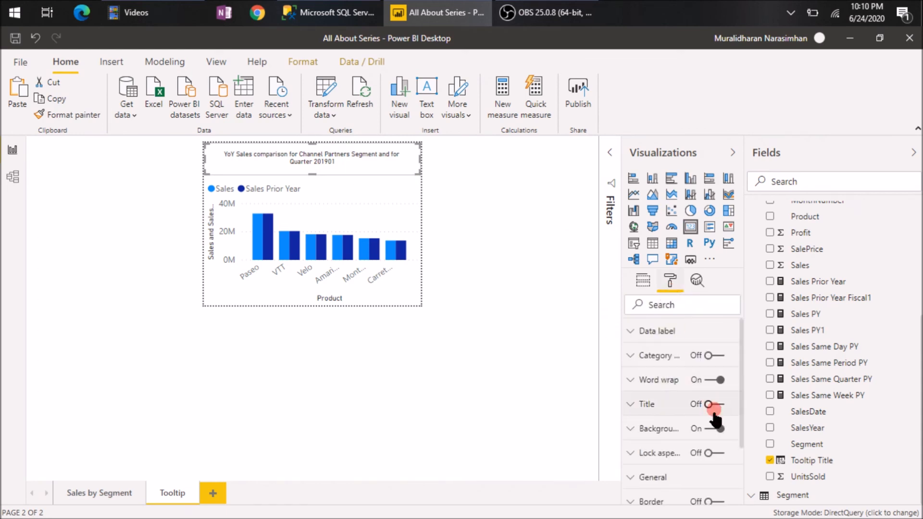
{"action": "left_click", "coordinate": [646, 331]}
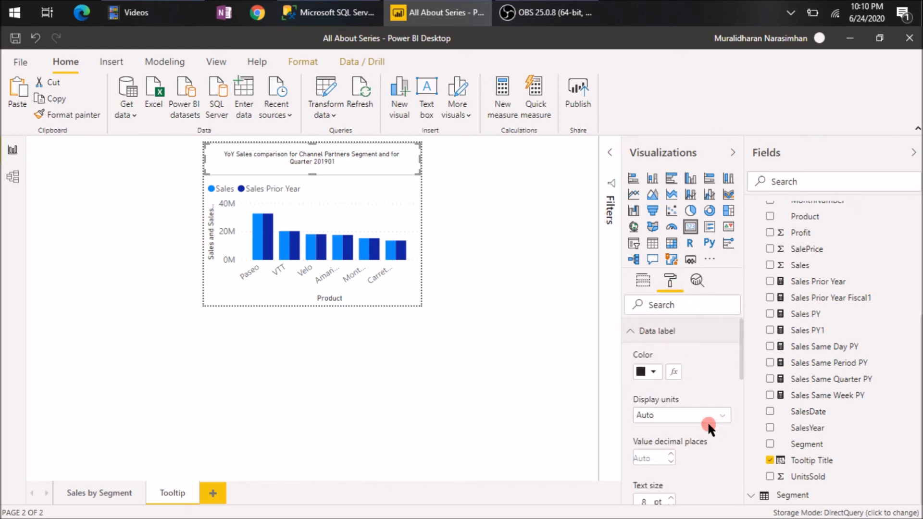
{"action": "scroll", "coordinate": [708, 421], "scroll_direction": "down", "scroll_amount": 2}
{"action": "left_click", "coordinate": [669, 431]}
{"action": "left_click", "coordinate": [670, 431]}
{"action": "left_click", "coordinate": [669, 431]}
{"action": "left_click", "coordinate": [669, 431]}
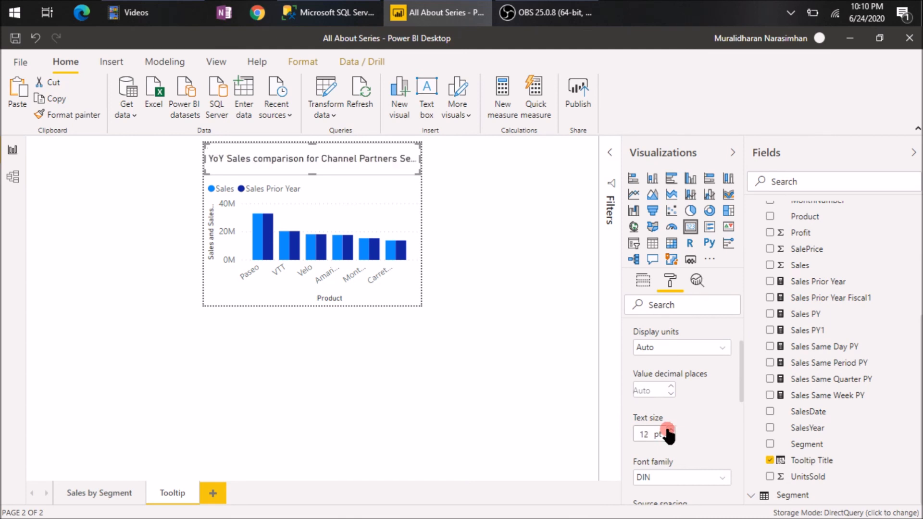
{"action": "left_click", "coordinate": [671, 438]}
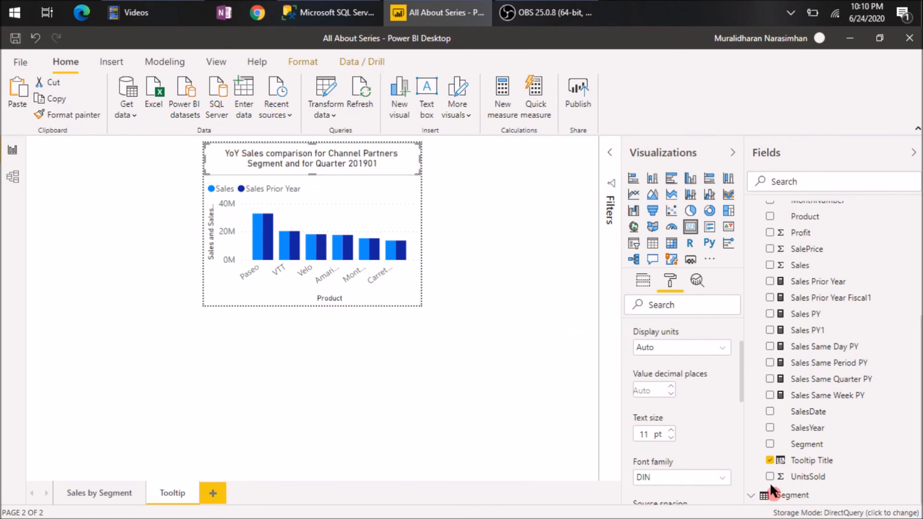
{"action": "scroll", "coordinate": [685, 365], "scroll_direction": "up", "scroll_amount": 1}
{"action": "left_click", "coordinate": [651, 284]}
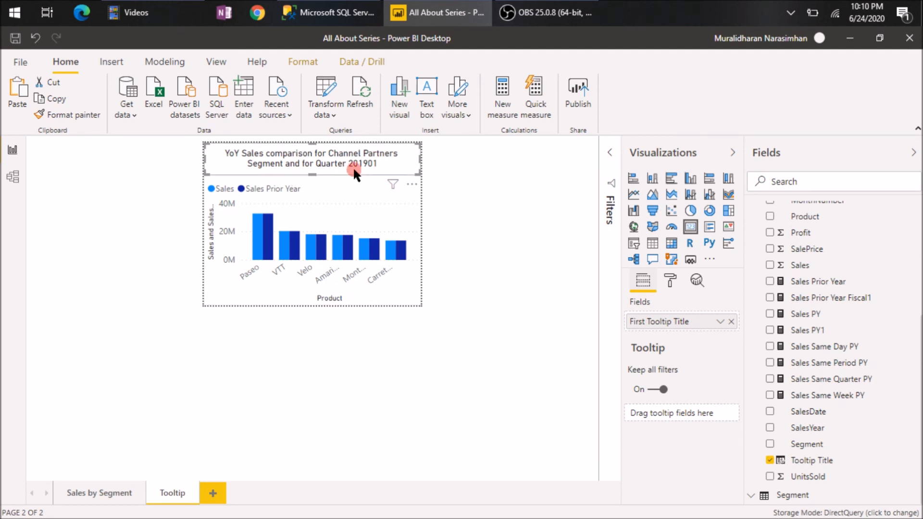
Step: Examine the custom tooltip for several Government, Small Business and Enterprise columns across different quarters on the Sales by Segment page
{"action": "left_click", "coordinate": [100, 493]}
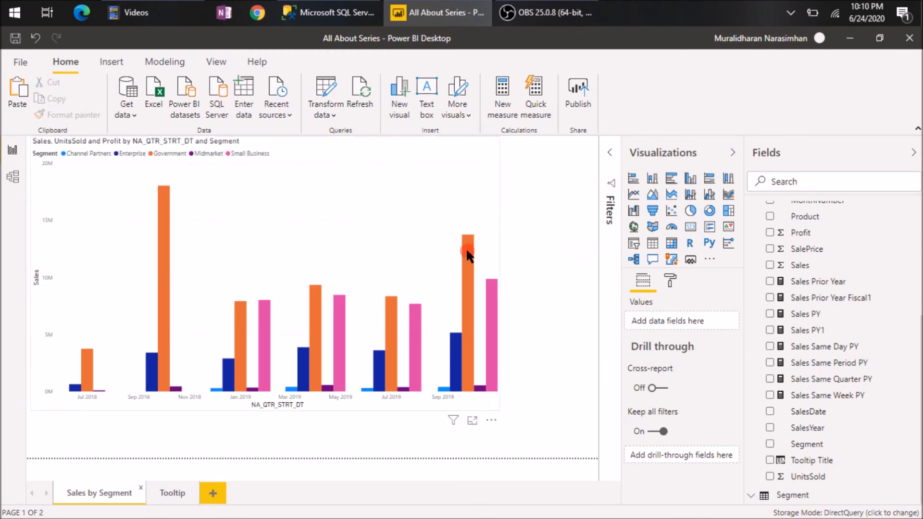
{"action": "mouse_move", "coordinate": [467, 254]}
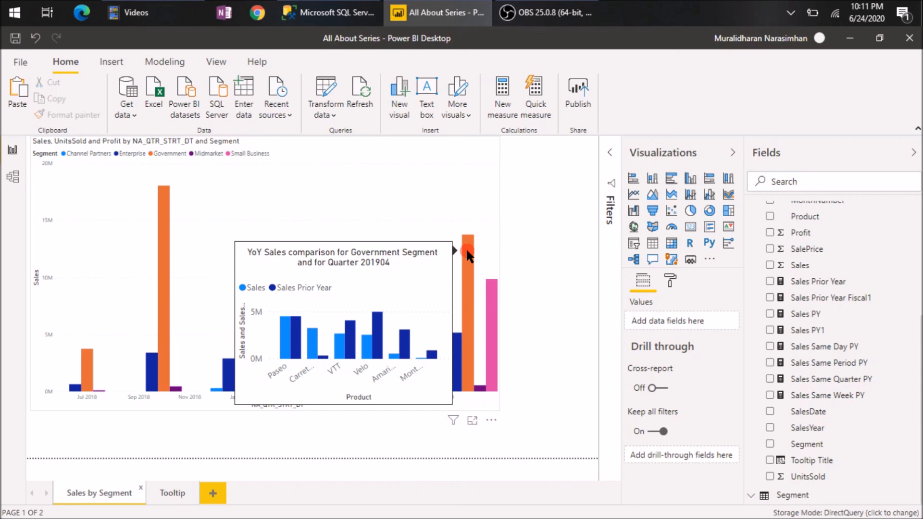
{"action": "mouse_move", "coordinate": [491, 294]}
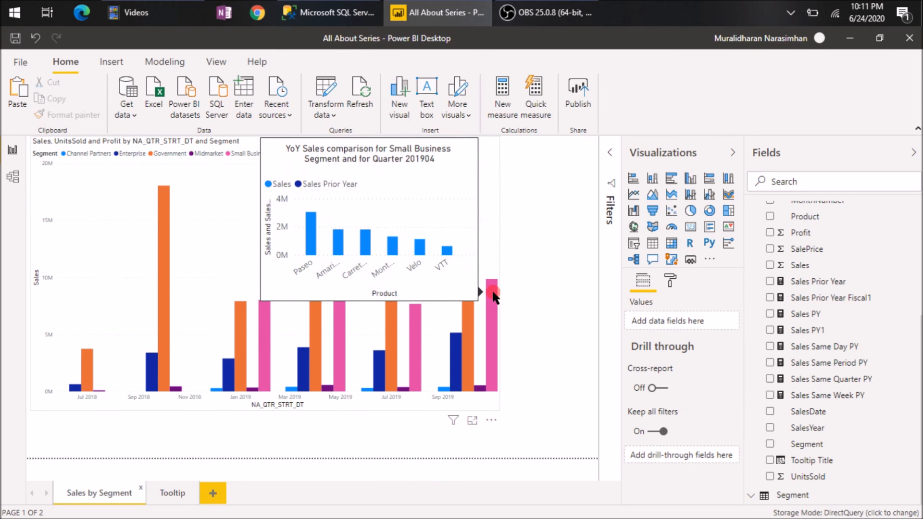
{"action": "mouse_move", "coordinate": [412, 324]}
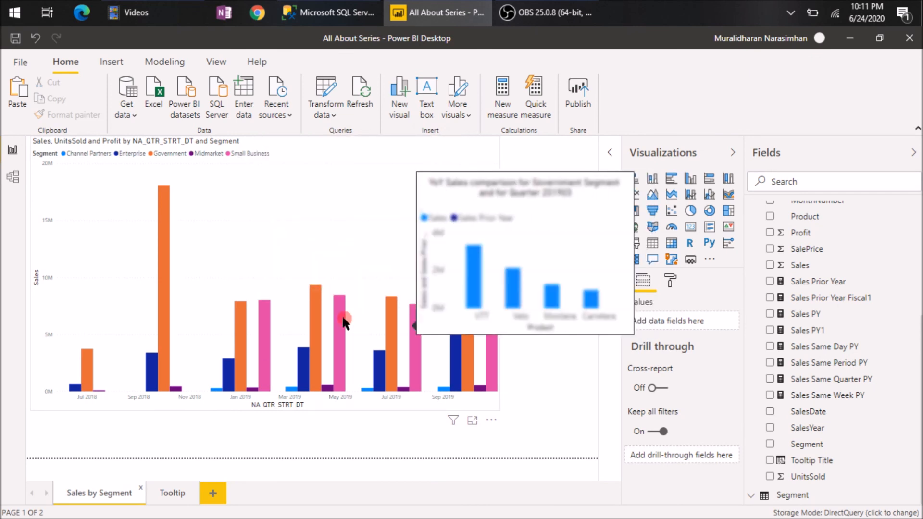
{"action": "mouse_move", "coordinate": [340, 321]}
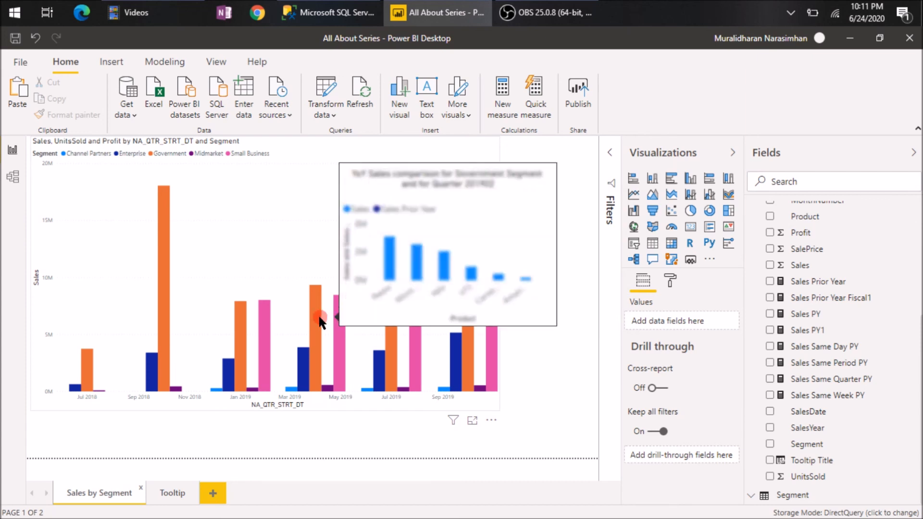
{"action": "mouse_move", "coordinate": [265, 323]}
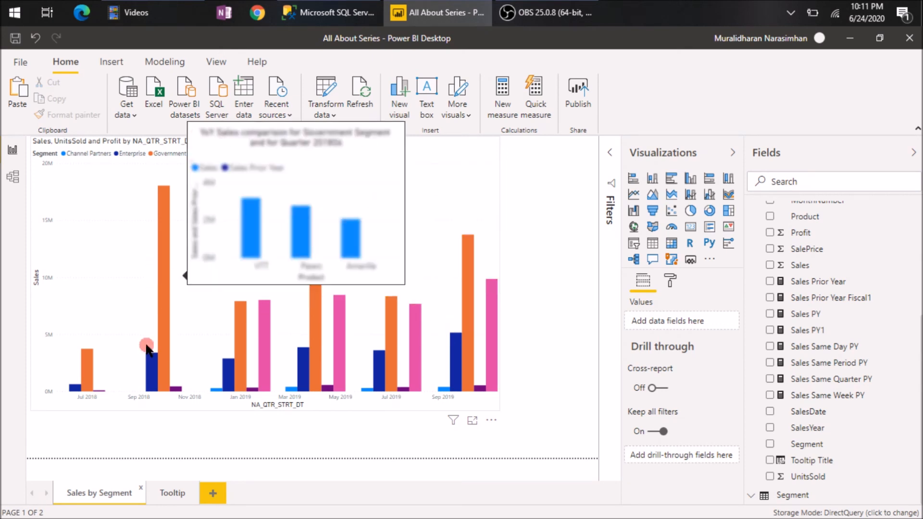
{"action": "mouse_move", "coordinate": [153, 369]}
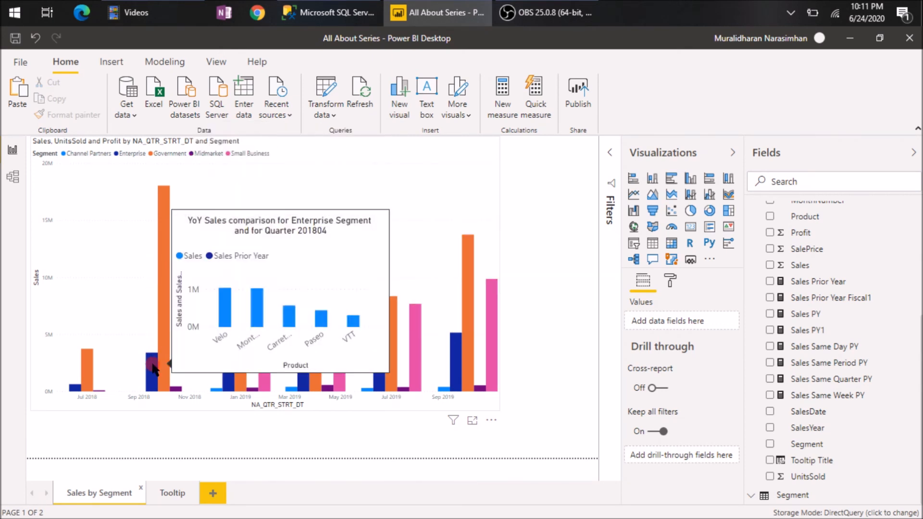